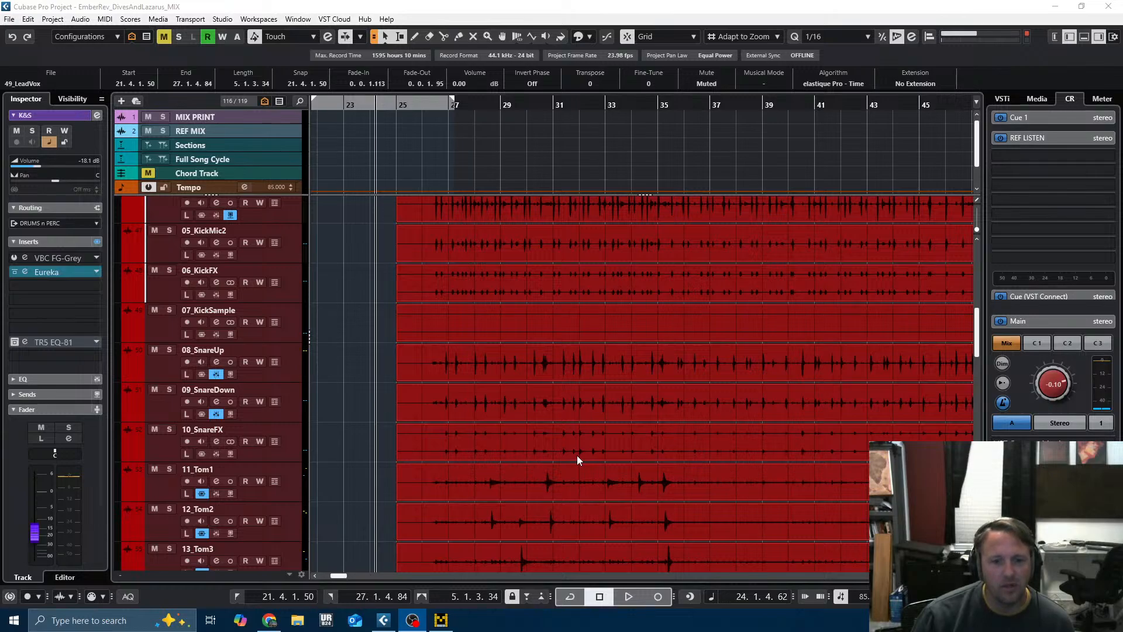
- Show the VB-Audio Matrix Coconut web page, and switch to the VB-Audio Matrix main window with the routing grid closed
{"action": "key", "text": "alt+Tab"}
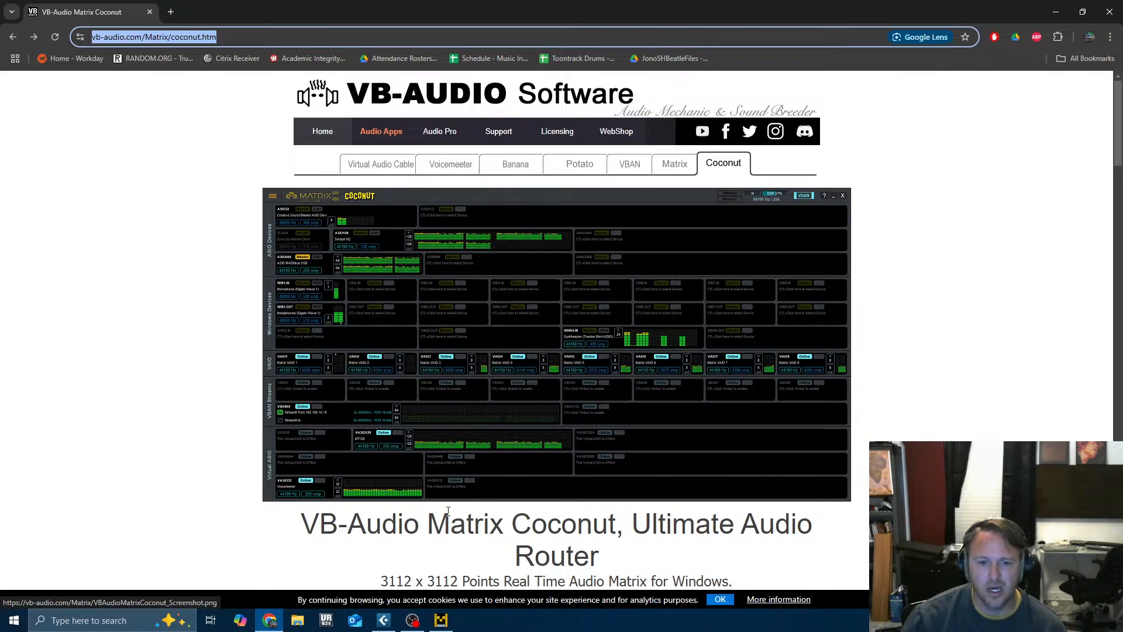
{"action": "left_click", "coordinate": [441, 620]}
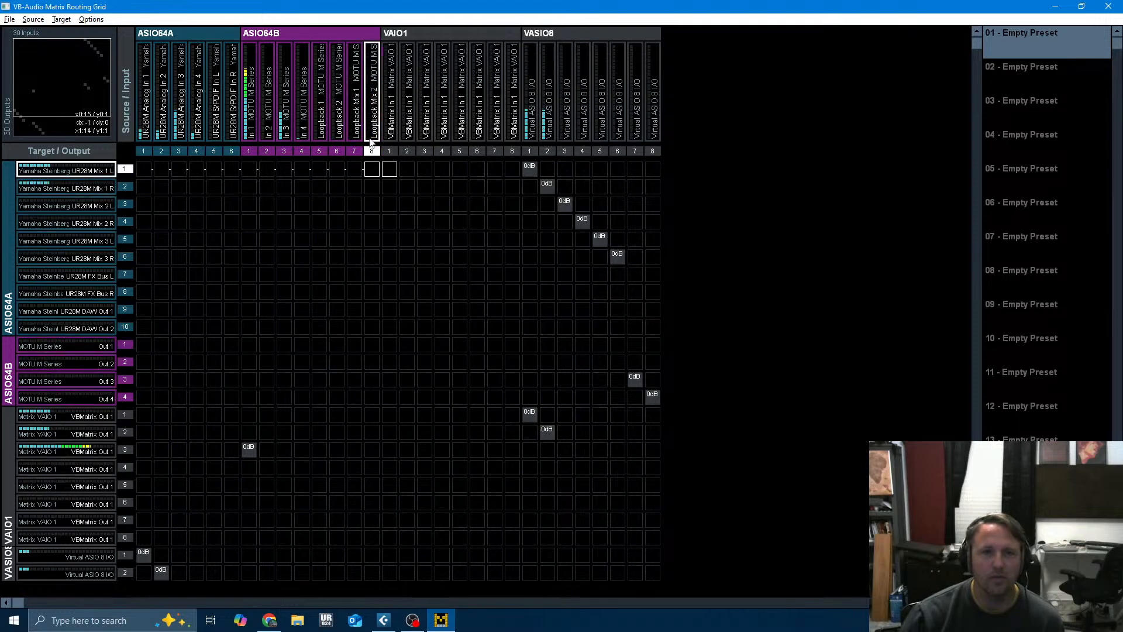
{"action": "left_click", "coordinate": [1109, 6]}
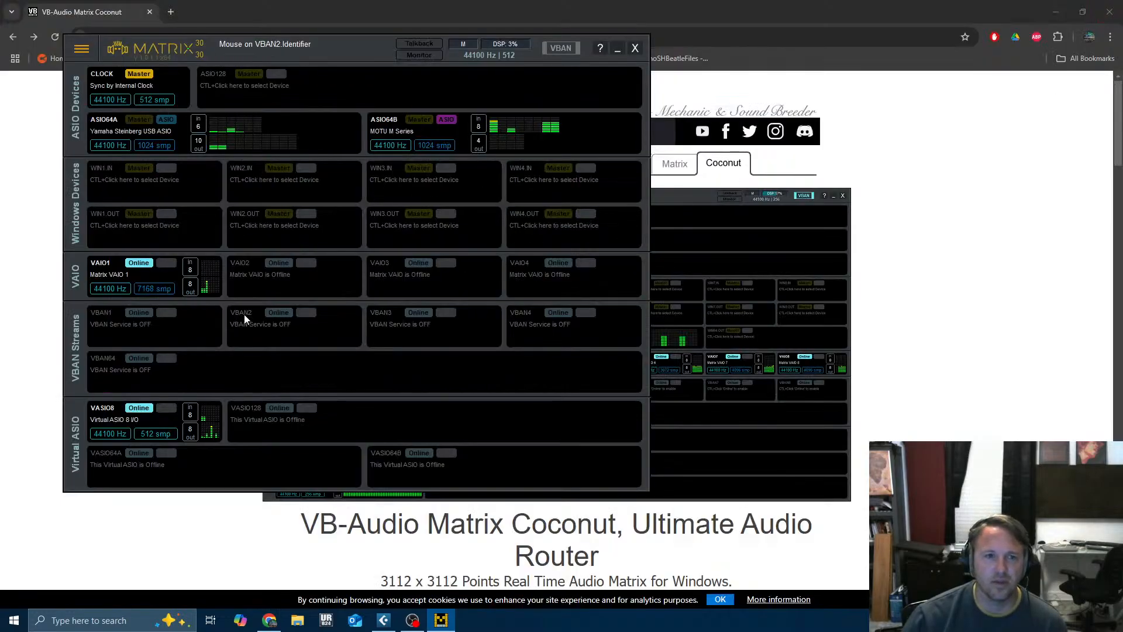
- View the available ASIO drivers for the ASIO64A device slot and leave the selector without changing the driver
{"action": "right_click", "coordinate": [178, 129]}
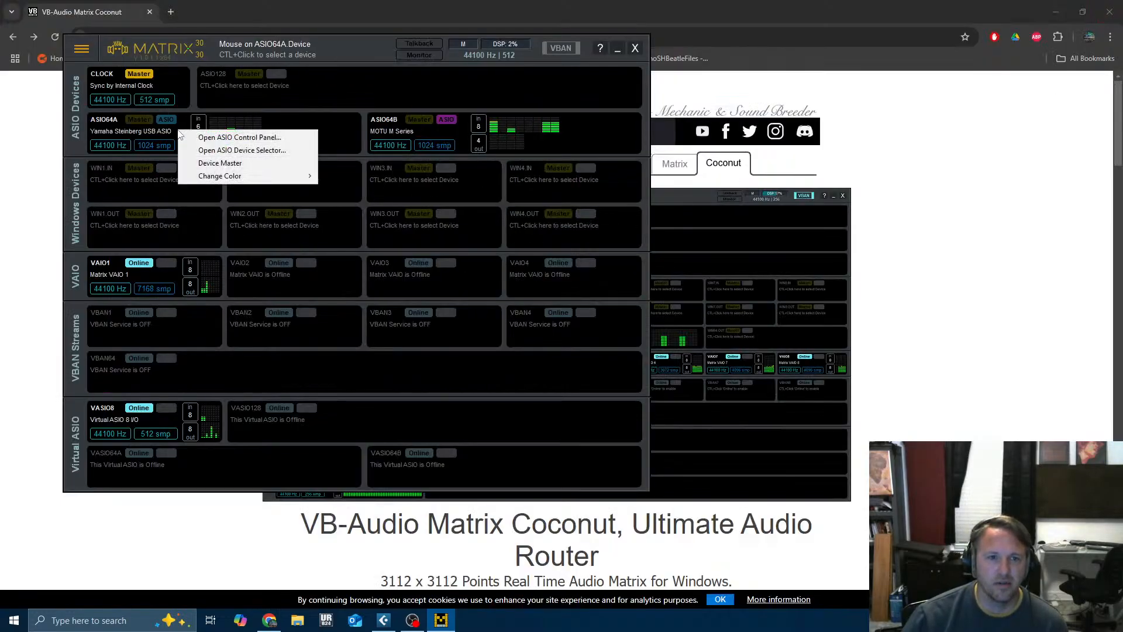
{"action": "left_click", "coordinate": [214, 151]}
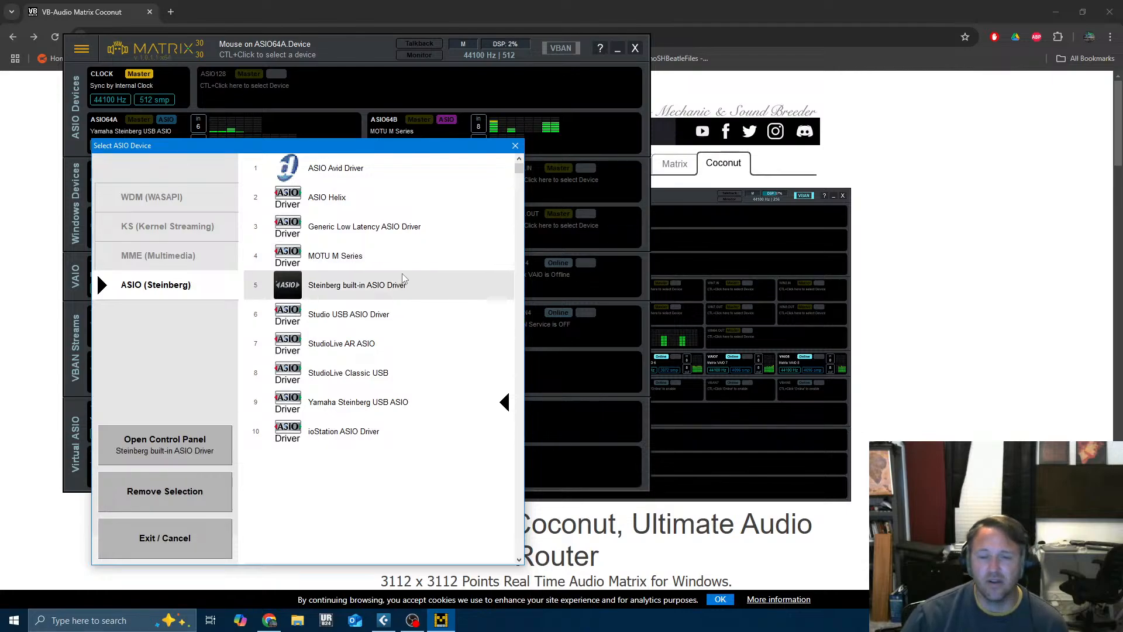
{"action": "left_click", "coordinate": [367, 51]}
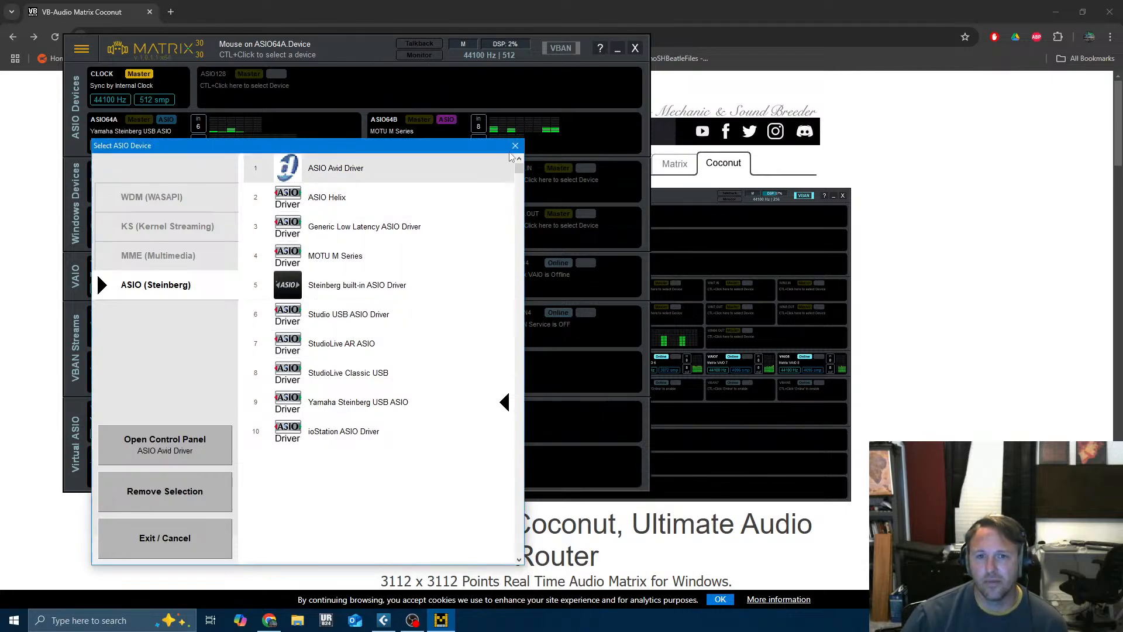
{"action": "left_click", "coordinate": [515, 145]}
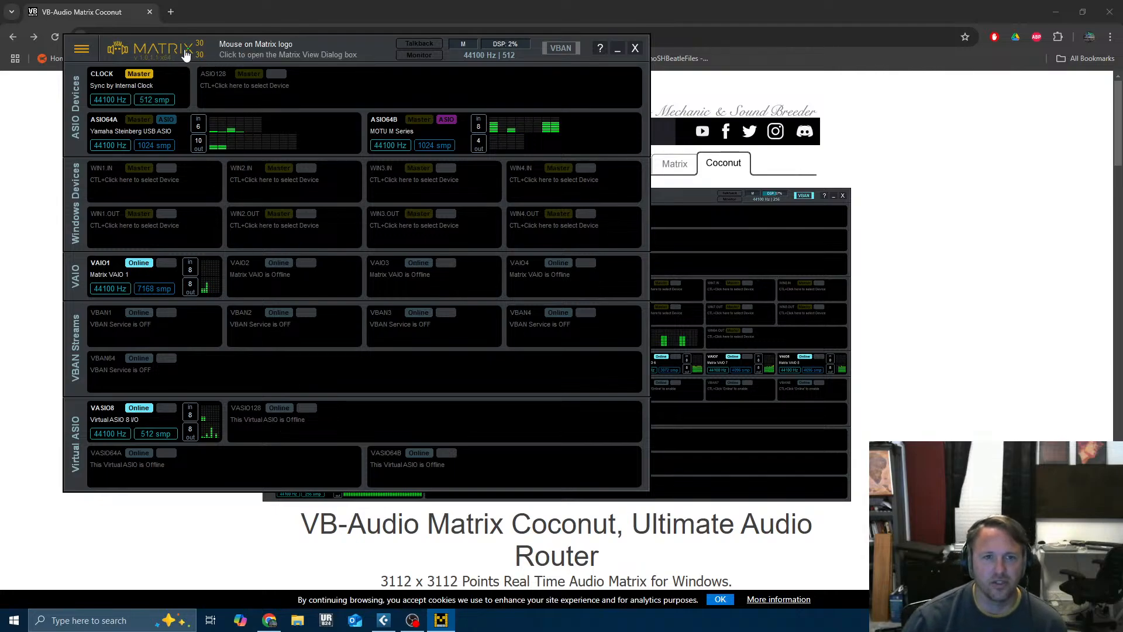
- Open the Matrix routing grid and examine the input-to-output routing down to the VASIO8 channels
{"action": "left_click", "coordinate": [149, 48]}
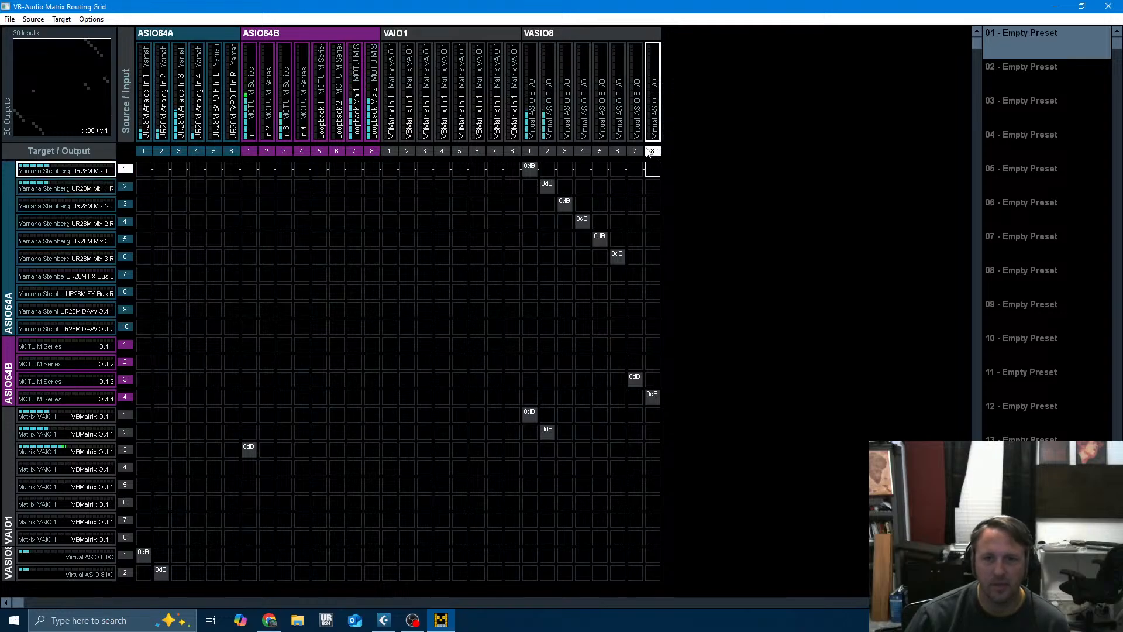
{"action": "scroll", "coordinate": [412, 283], "scroll_direction": "down", "scroll_amount": 3}
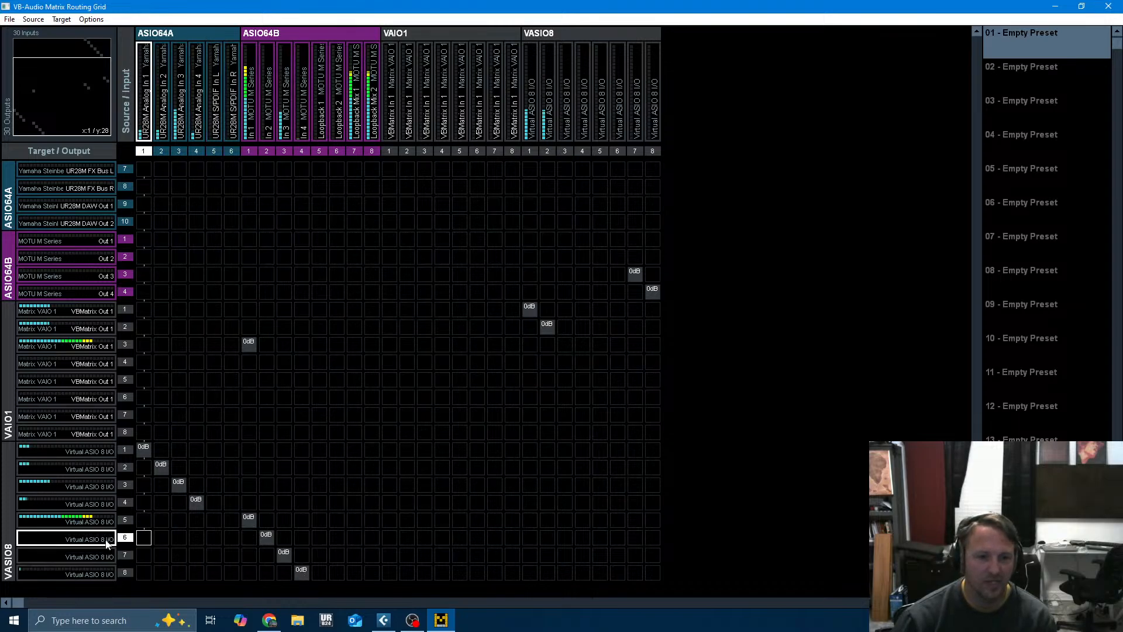
- Switch to Cubase and check the ASIO driver and latency settings of the audio system in Studio Setup
{"action": "left_click", "coordinate": [382, 620]}
{"action": "left_click", "coordinate": [233, 19]}
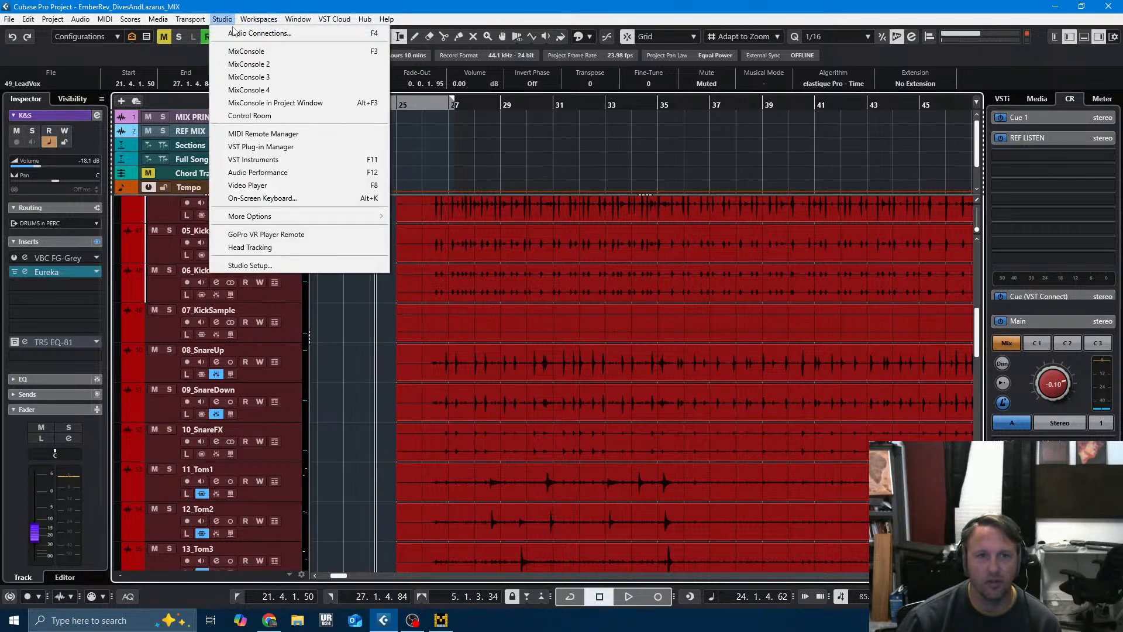
{"action": "left_click", "coordinate": [363, 265]}
{"action": "left_click", "coordinate": [282, 149]}
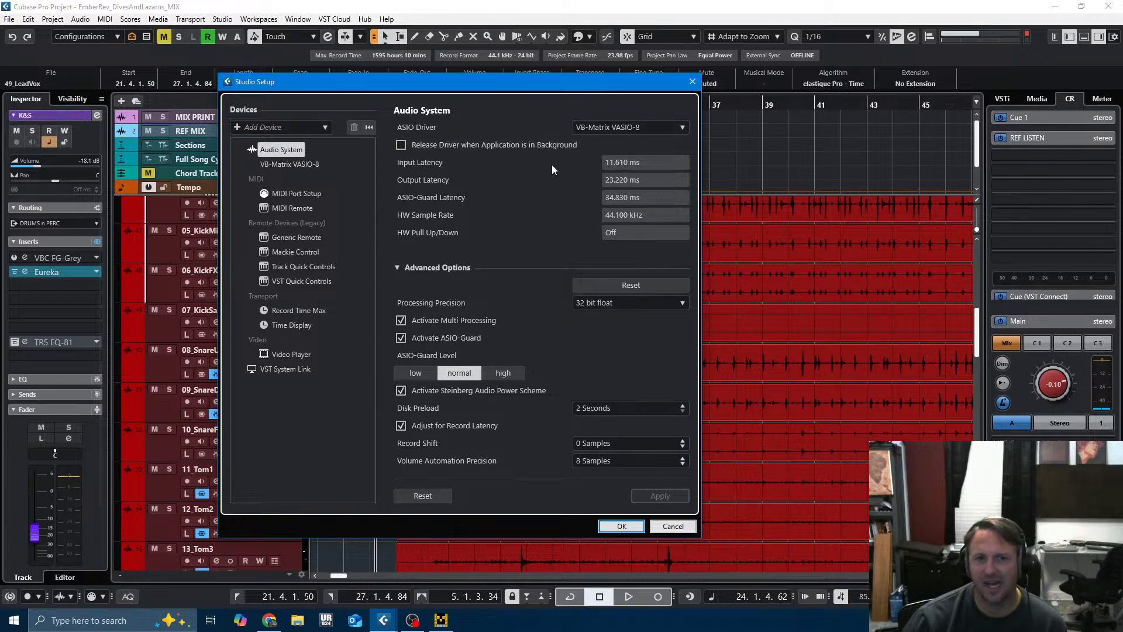
{"action": "left_click", "coordinate": [297, 164]}
{"action": "left_click", "coordinate": [297, 150]}
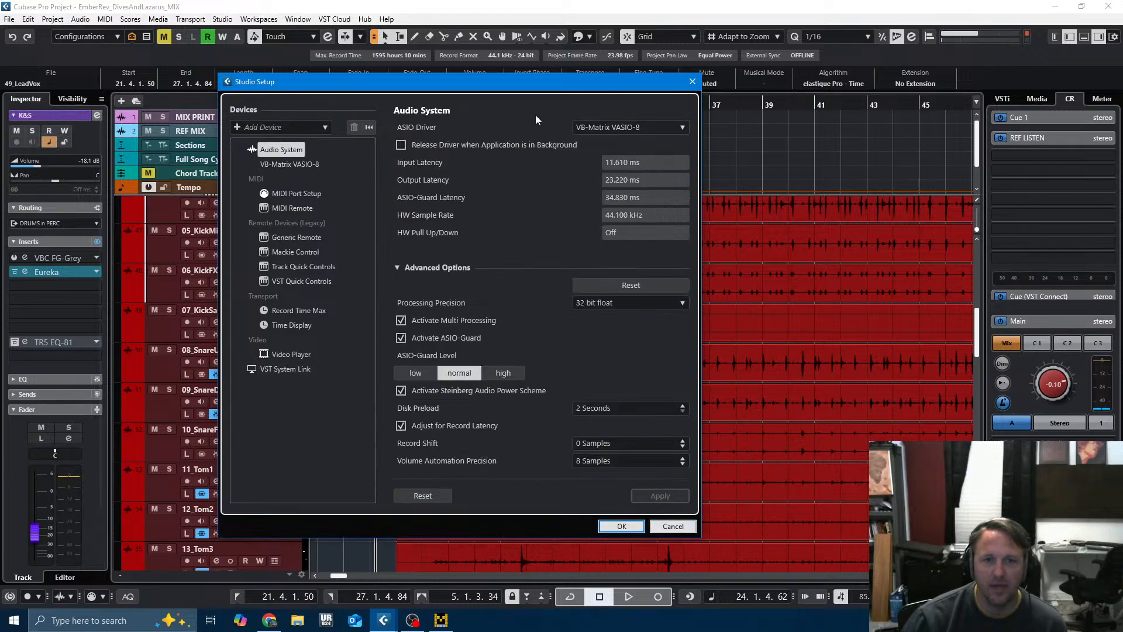
{"action": "left_click", "coordinate": [690, 80]}
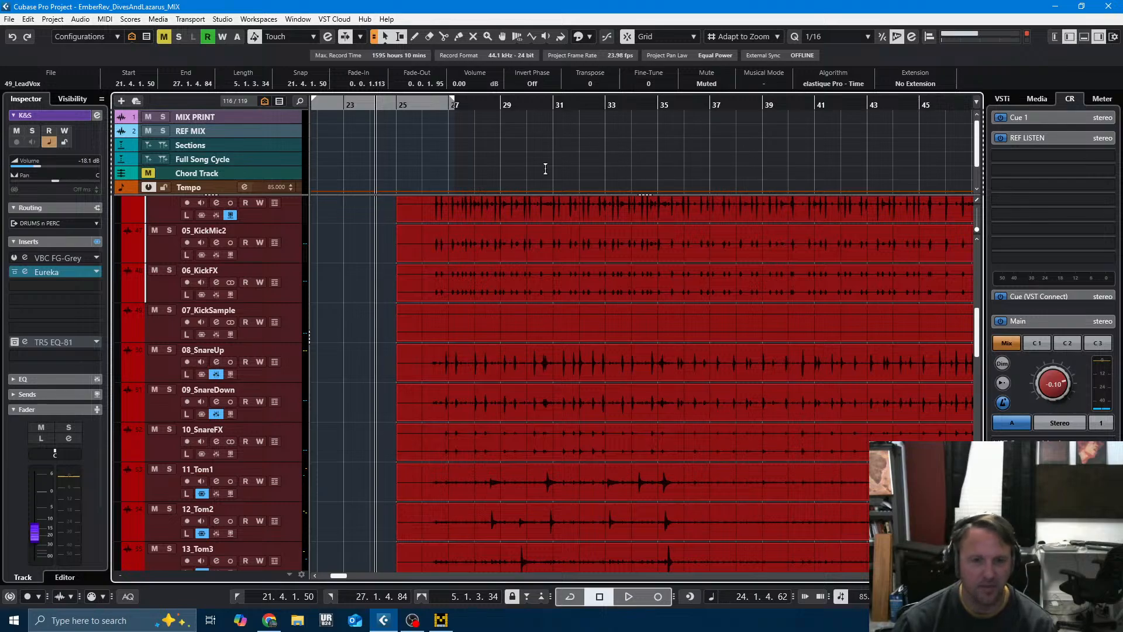
- Review the input and external FX buses in Audio Connections, expanding the 163x effect's send and return buses
{"action": "key", "text": "F4"}
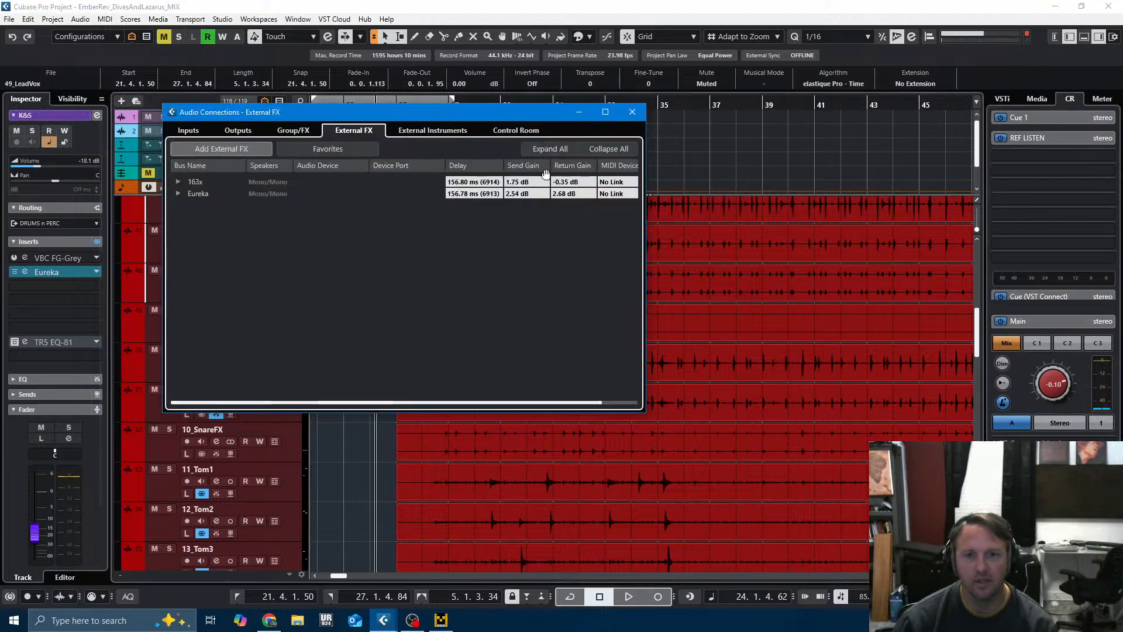
{"action": "left_click", "coordinate": [188, 130]}
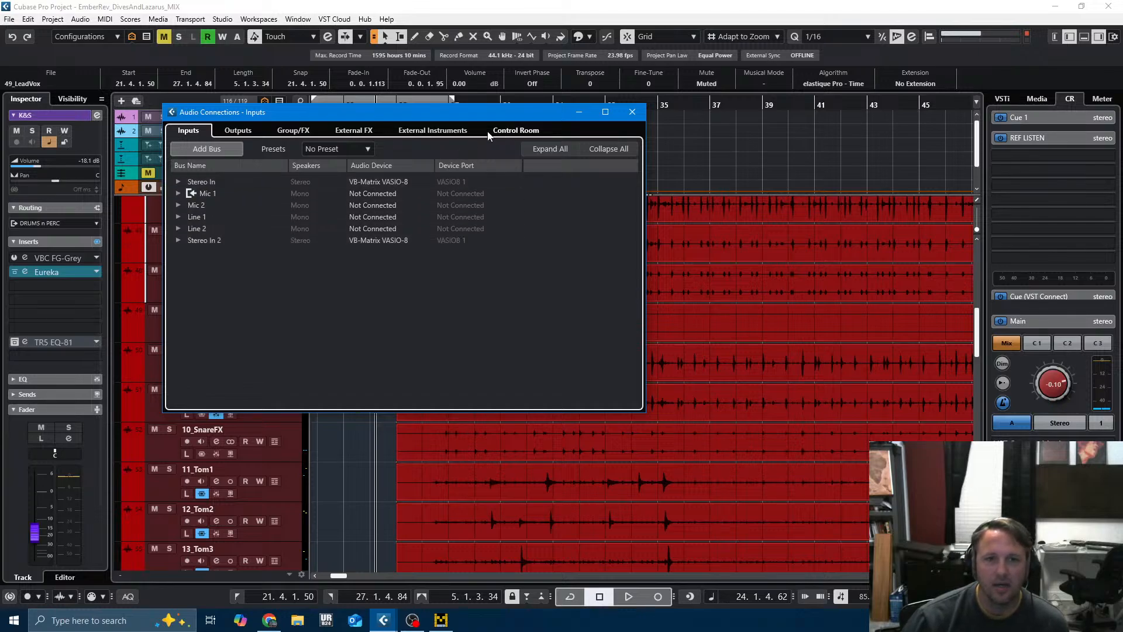
{"action": "left_click", "coordinate": [353, 131]}
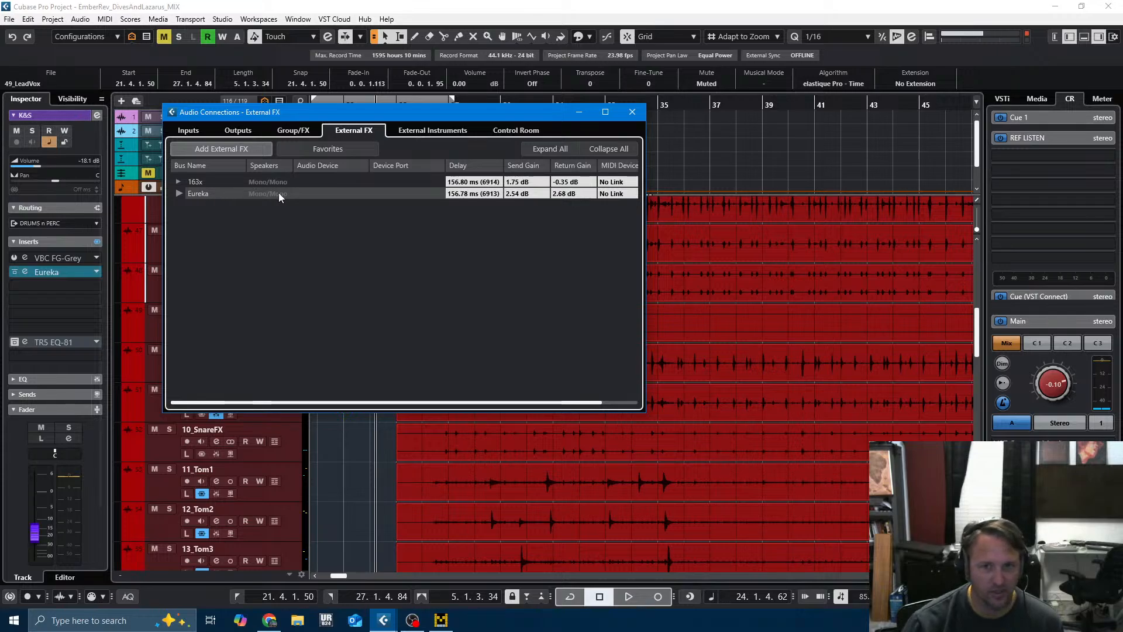
{"action": "left_click", "coordinate": [633, 112]}
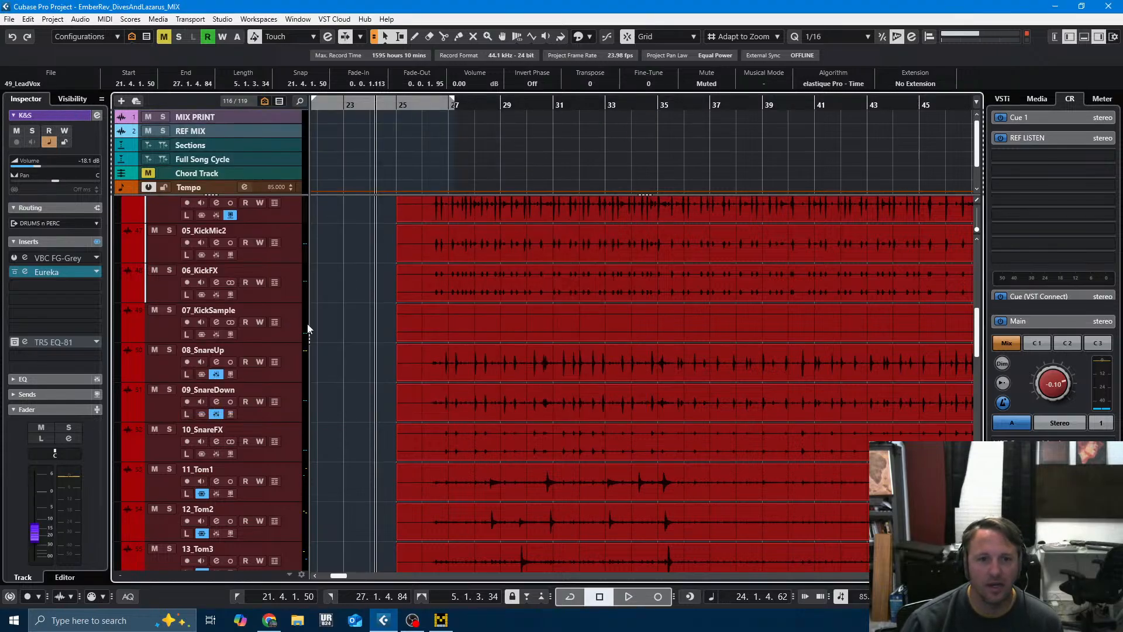
{"action": "key", "text": "F4"}
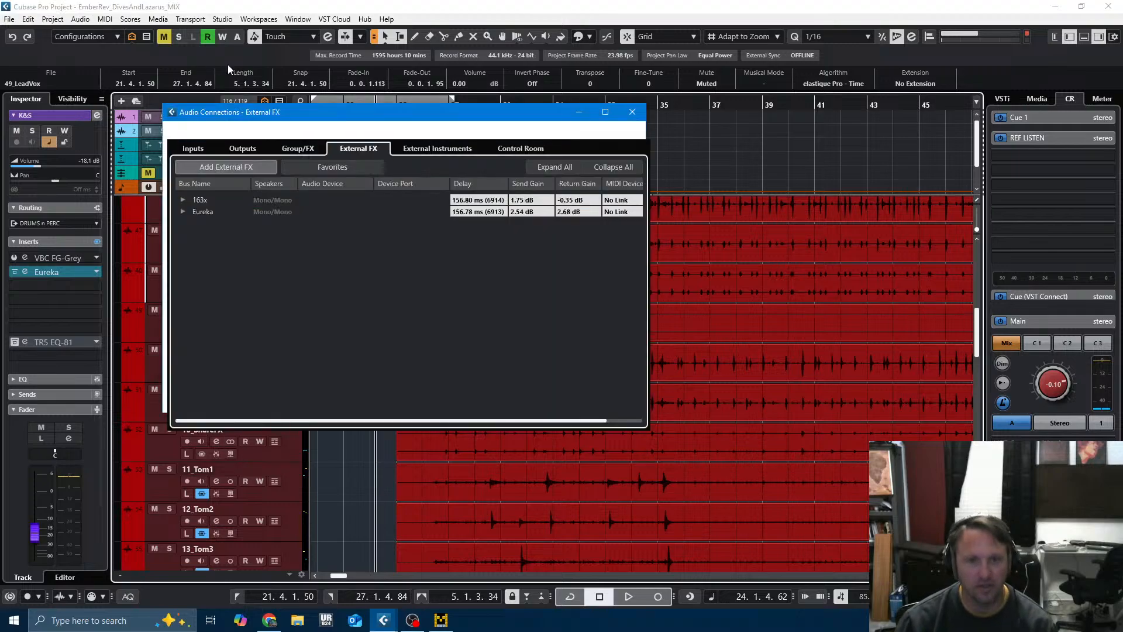
{"action": "left_click", "coordinate": [179, 182]}
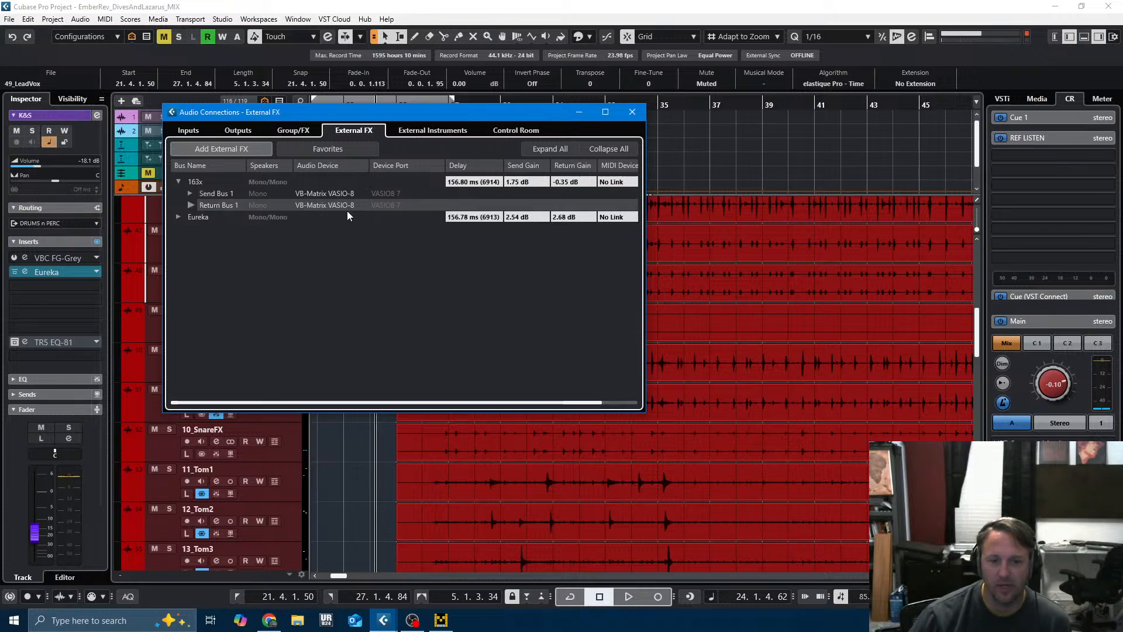
- Switch to VB-Audio Matrix to compare its grid routing with the external FX connections, and return to the Cubase project
{"action": "left_click", "coordinate": [441, 619]}
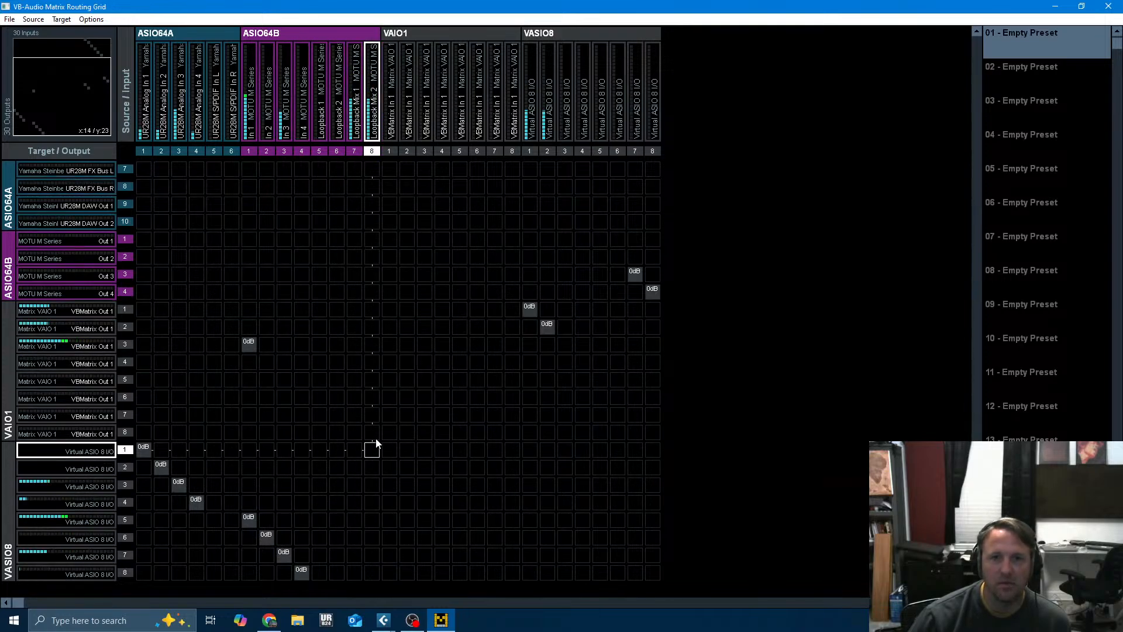
{"action": "scroll", "coordinate": [456, 94], "scroll_direction": "up", "scroll_amount": 2}
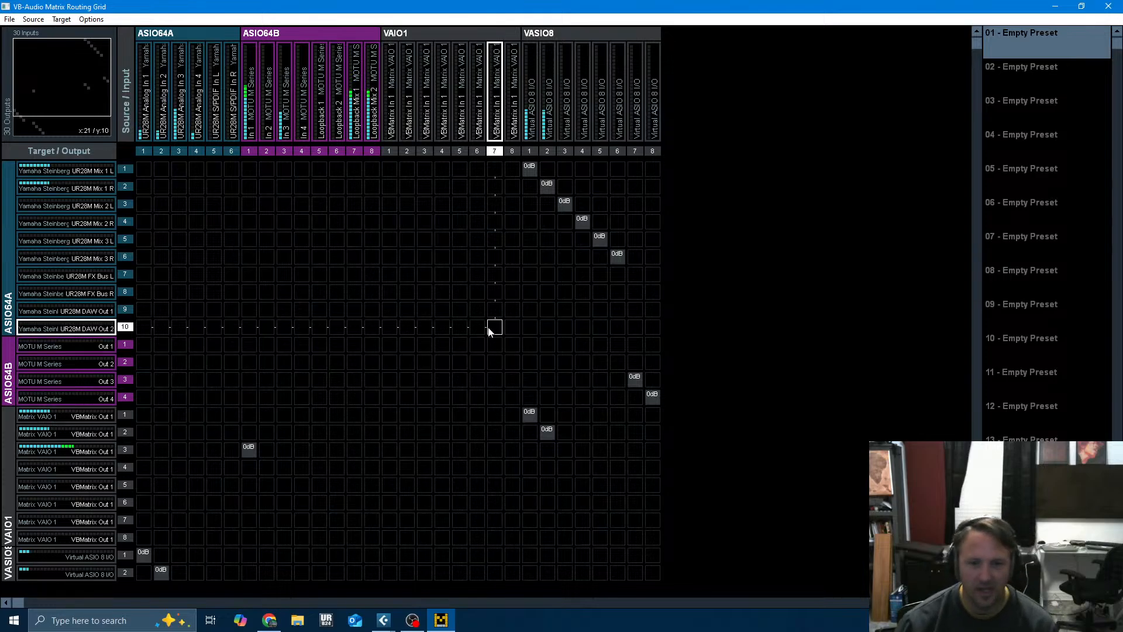
{"action": "scroll", "coordinate": [655, 376], "scroll_direction": "down", "scroll_amount": 1}
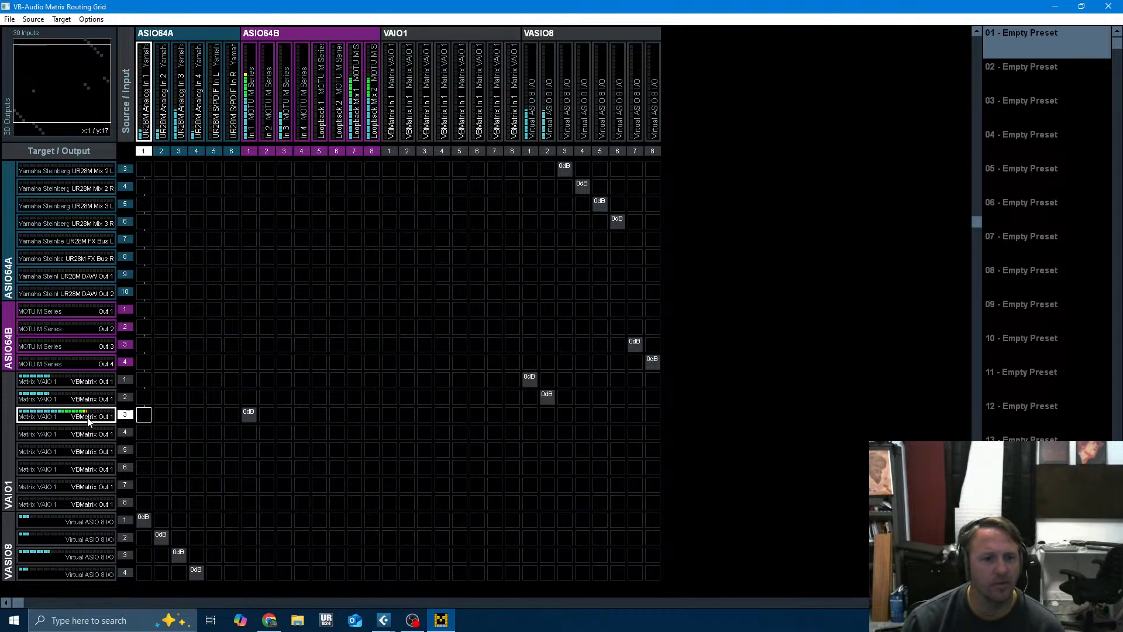
{"action": "key", "text": "alt+Tab"}
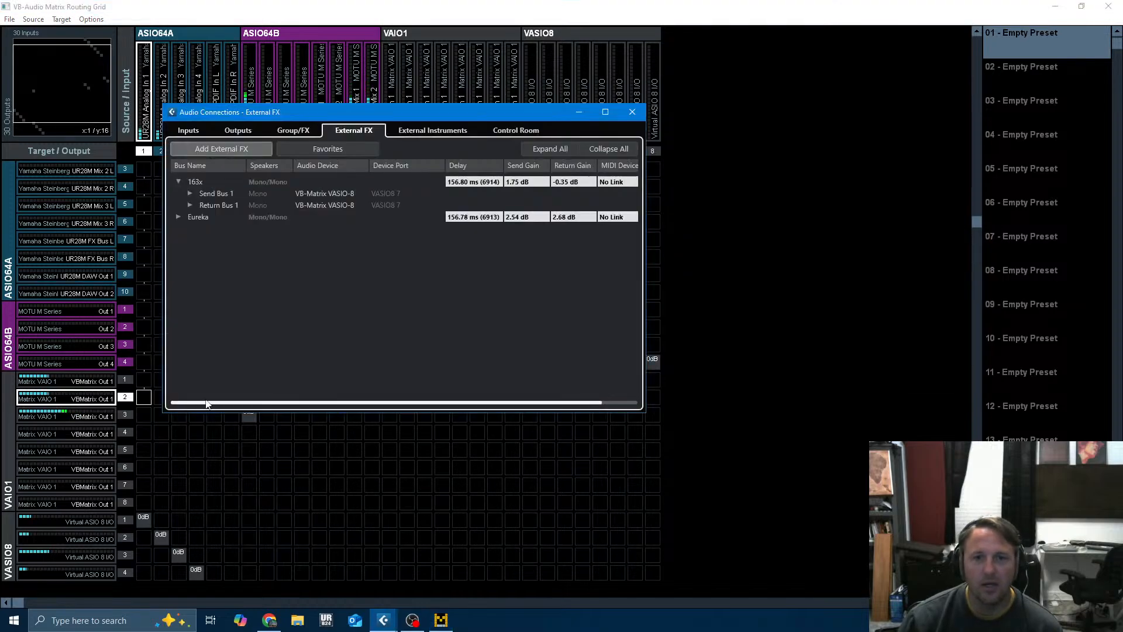
{"action": "key", "text": "alt+Tab"}
{"action": "key", "text": "alt+Tab"}
{"action": "key", "text": "alt+Tab"}
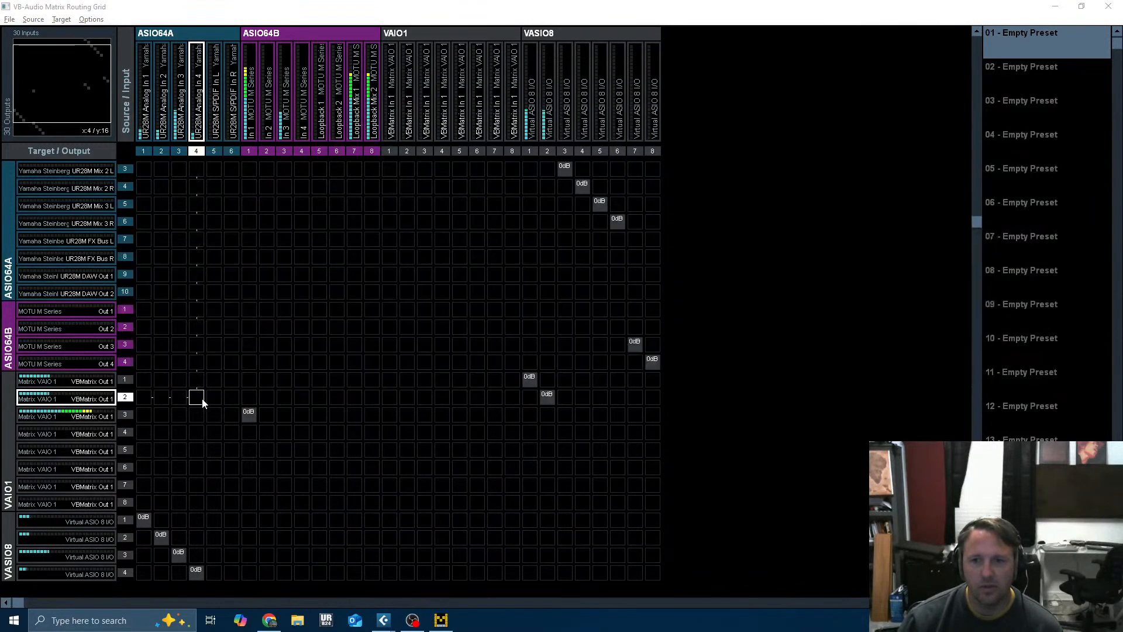
- Play the project while viewing the lower drum tracks, and stop playback
{"action": "key", "text": "space"}
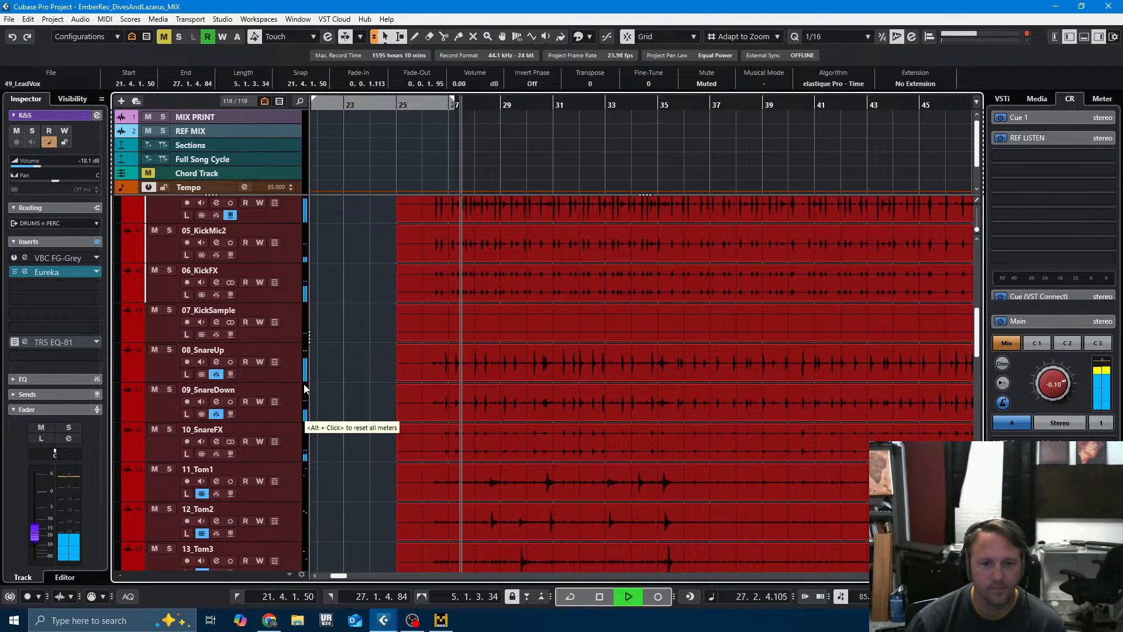
{"action": "scroll", "coordinate": [402, 404], "scroll_direction": "down", "scroll_amount": 6}
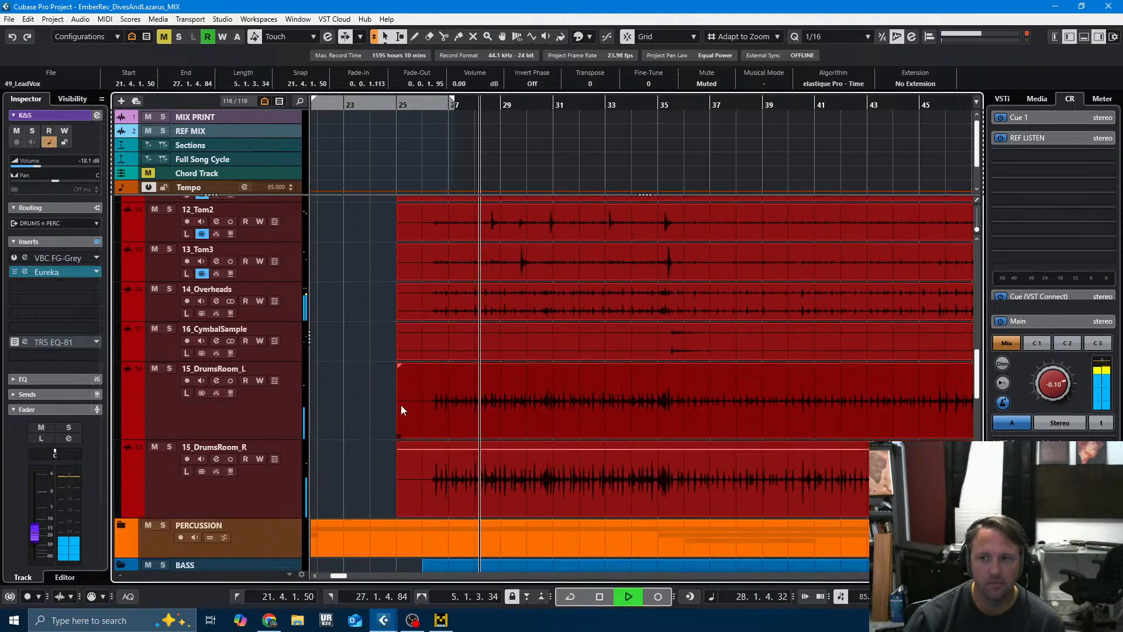
{"action": "left_click", "coordinate": [417, 624]}
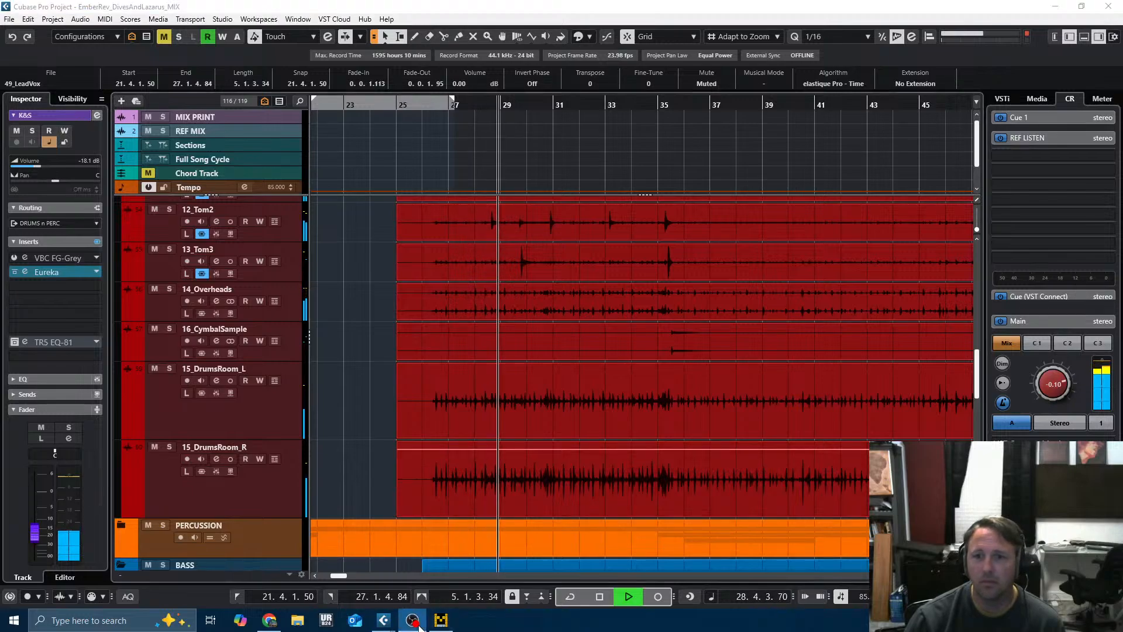
{"action": "mouse_move", "coordinate": [383, 619]}
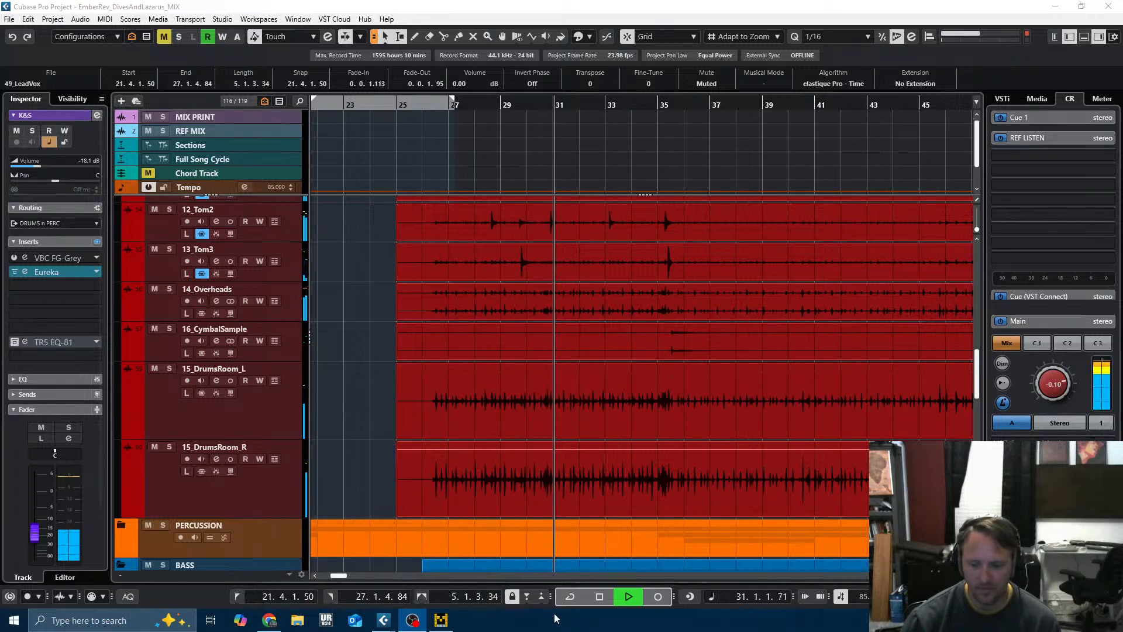
{"action": "key", "text": "space"}
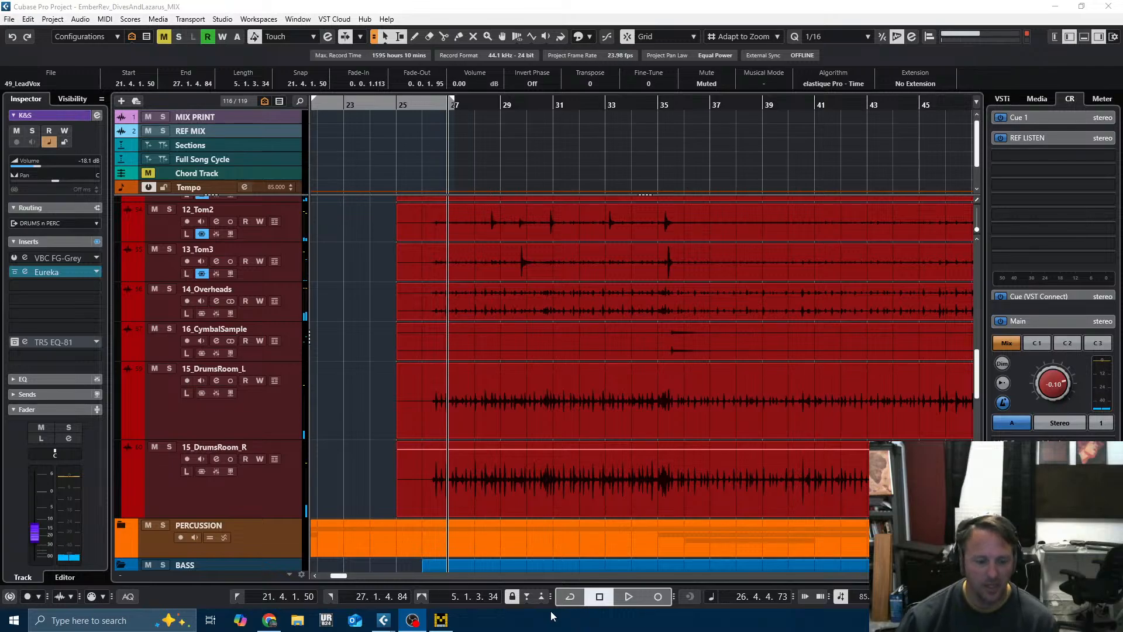
{"action": "left_click", "coordinate": [699, 127]}
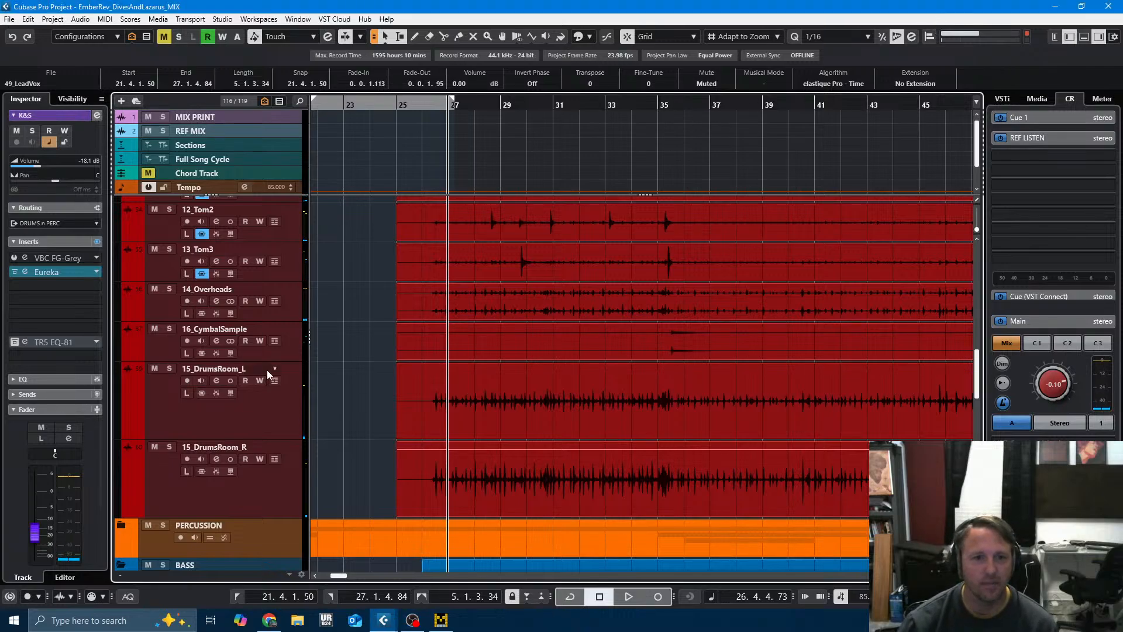
- Open the Eureka external effect inserted on the K&S track and measure its loop delay for delay compensation
{"action": "scroll", "coordinate": [342, 402], "scroll_direction": "up", "scroll_amount": 6}
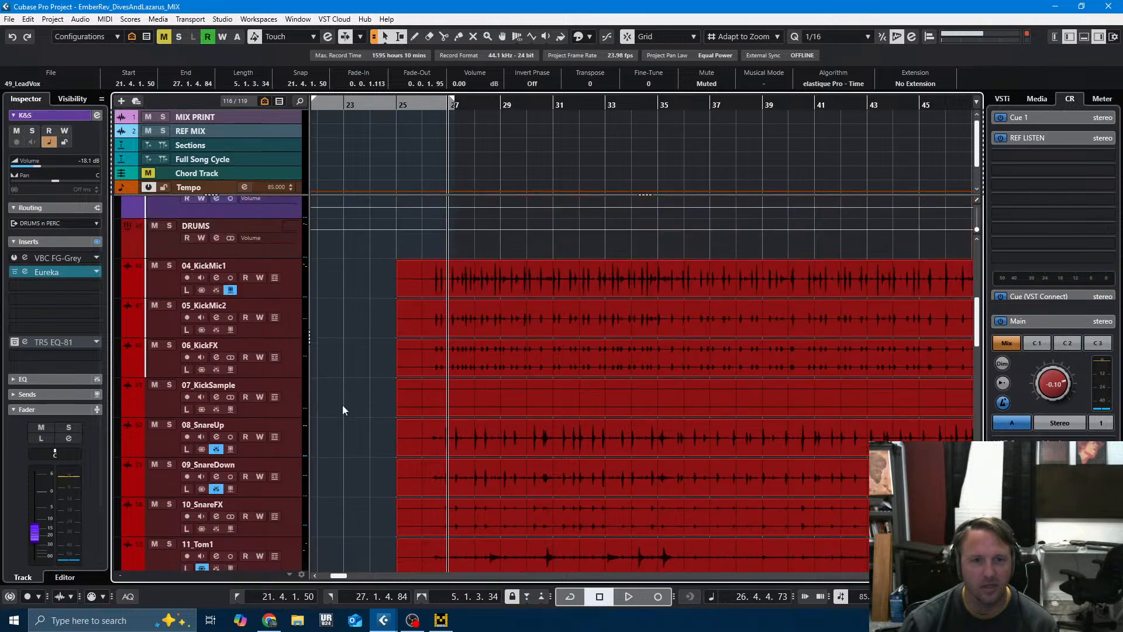
{"action": "scroll", "coordinate": [342, 405], "scroll_direction": "up", "scroll_amount": 4}
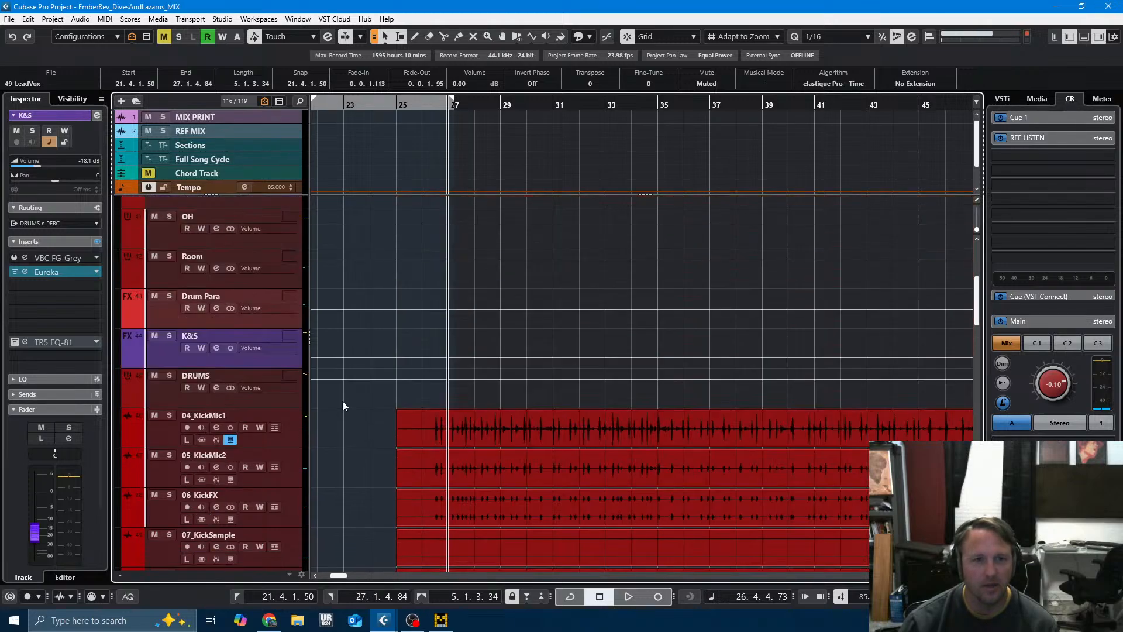
{"action": "left_click", "coordinate": [180, 319]}
{"action": "left_click", "coordinate": [169, 351]}
{"action": "left_click", "coordinate": [69, 272]}
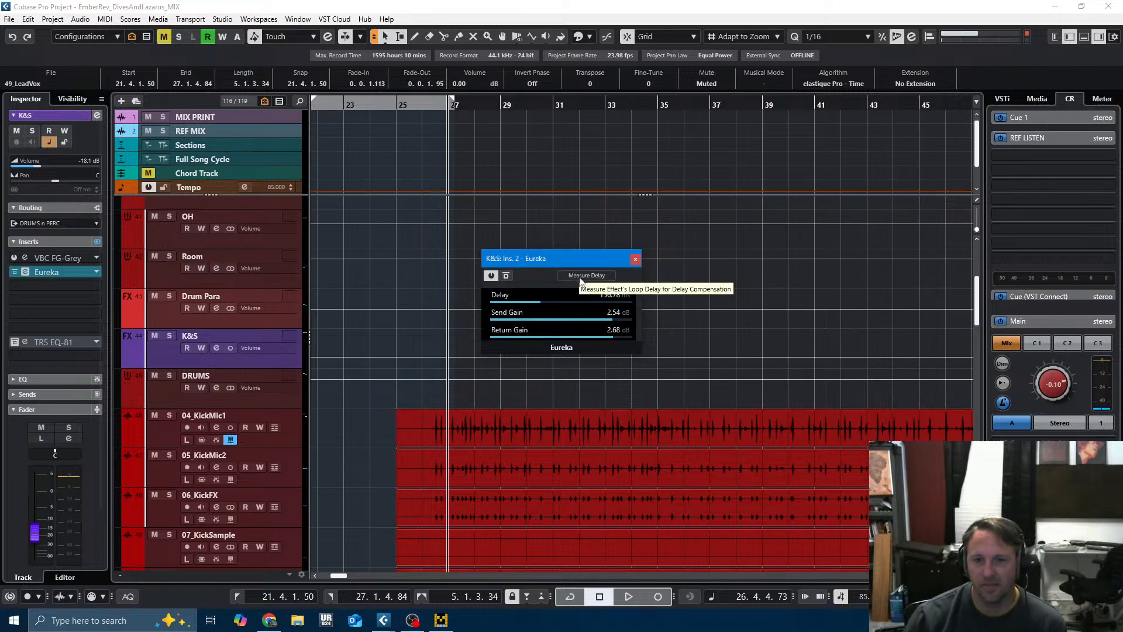
{"action": "left_click", "coordinate": [580, 275]}
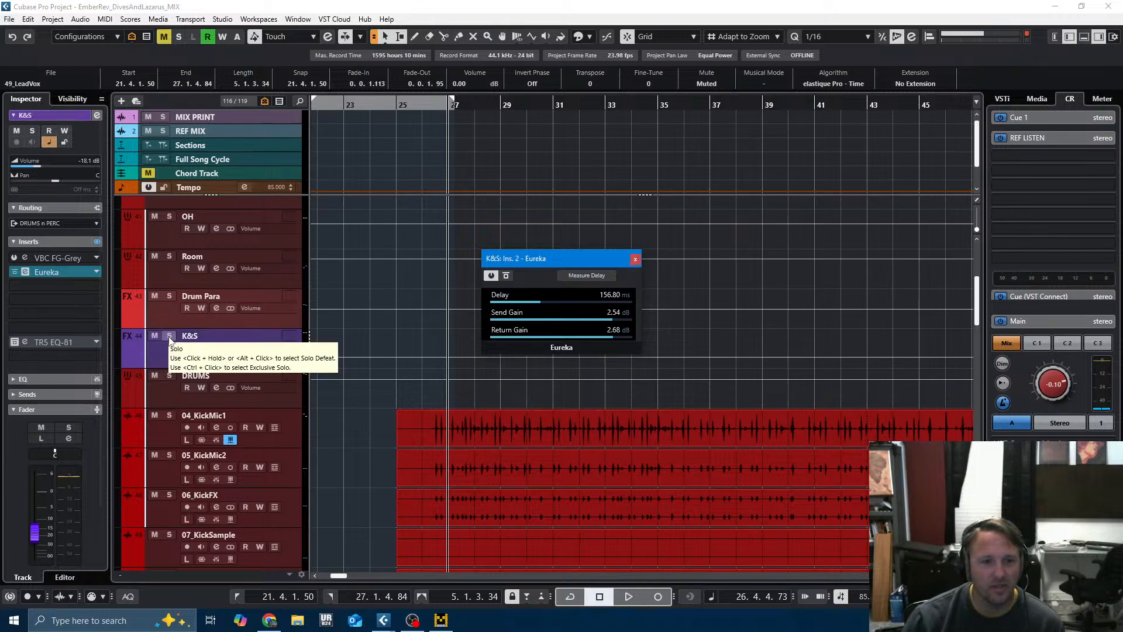
{"action": "left_click", "coordinate": [165, 358]}
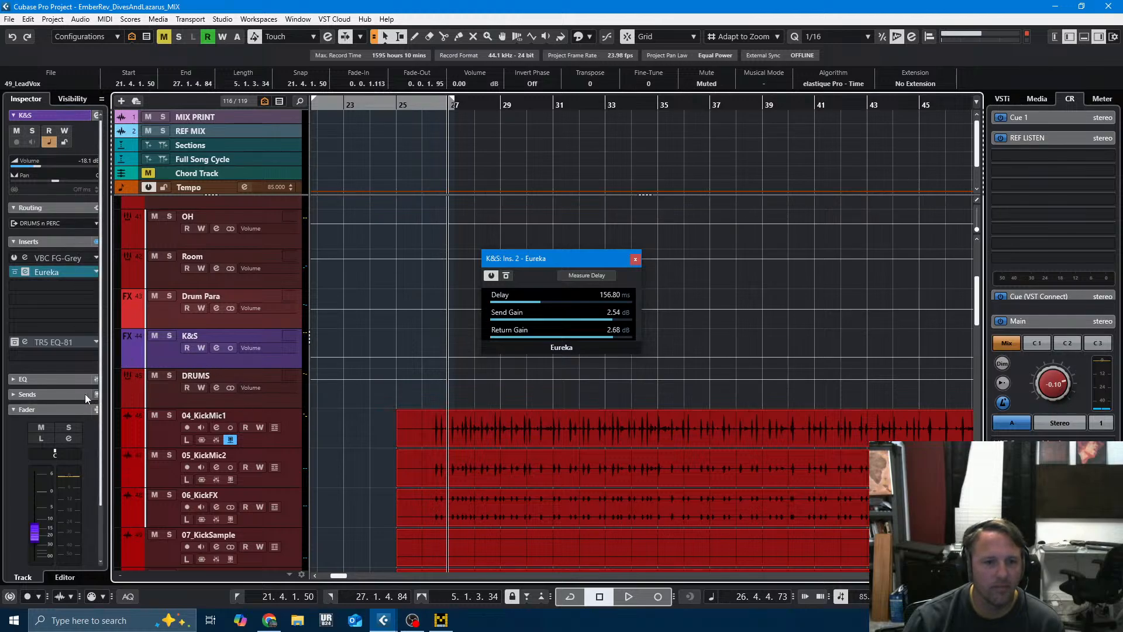
- Open the K&S channel settings, enable Listen, and raise the channel fader to about -0.6 dB during playback
{"action": "left_click", "coordinate": [97, 116]}
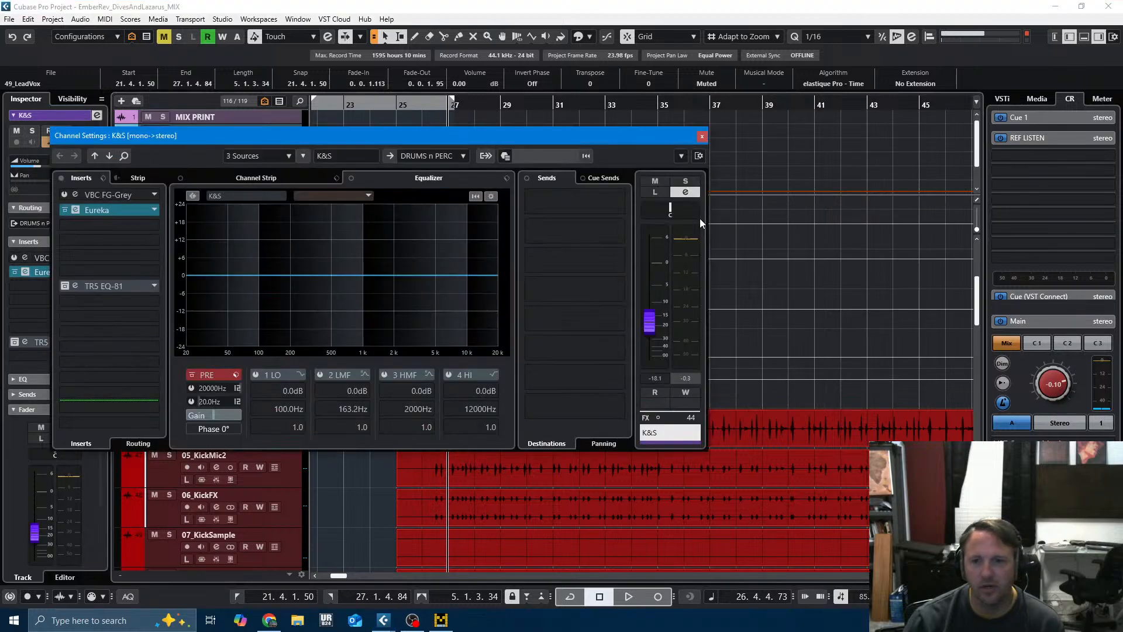
{"action": "left_click", "coordinate": [655, 191]}
{"action": "key", "text": "space"}
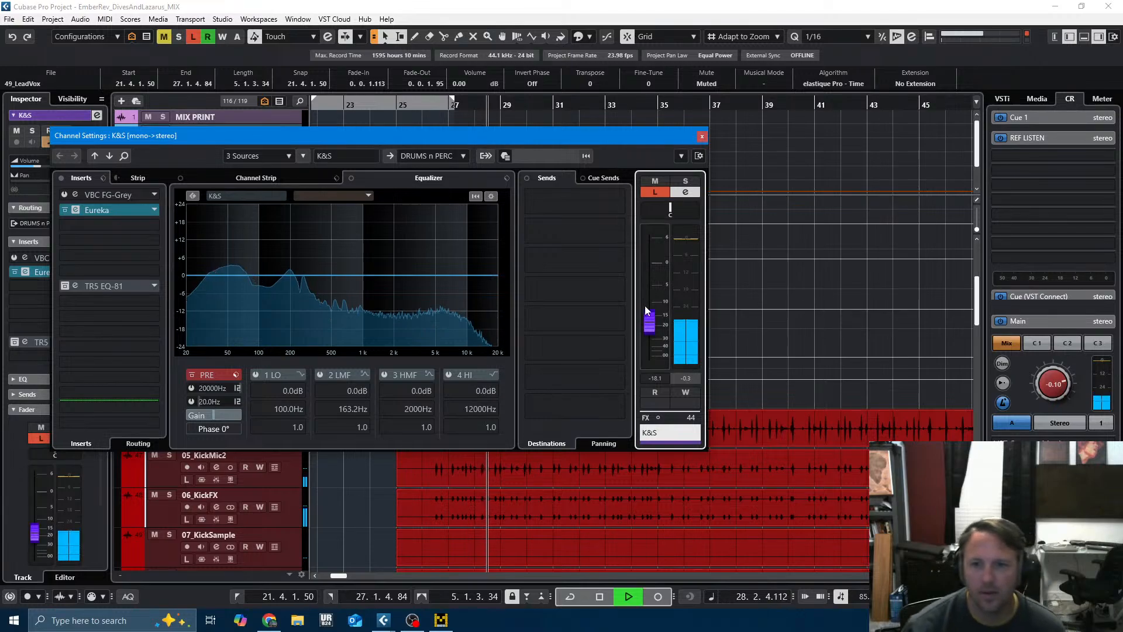
{"action": "left_click_drag", "start_coordinate": [649, 322], "coordinate": [653, 275]}
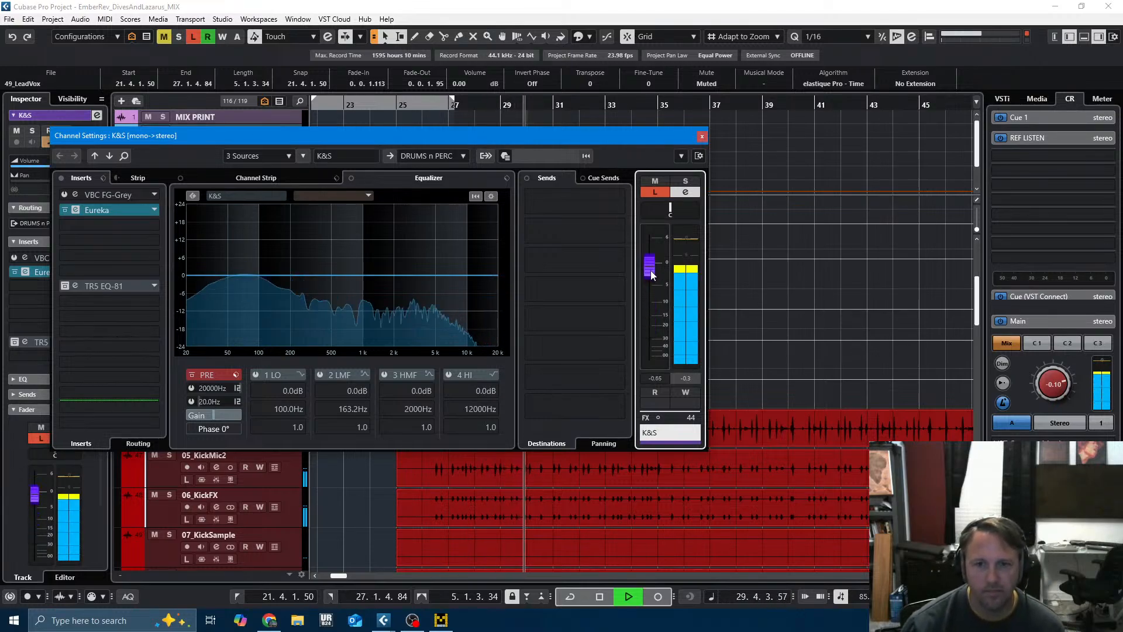
- Compare the K&S channel with Eureka bypassed and active, stop playback, turn off Listen and close the channel and effect windows
{"action": "left_click", "coordinate": [66, 210]}
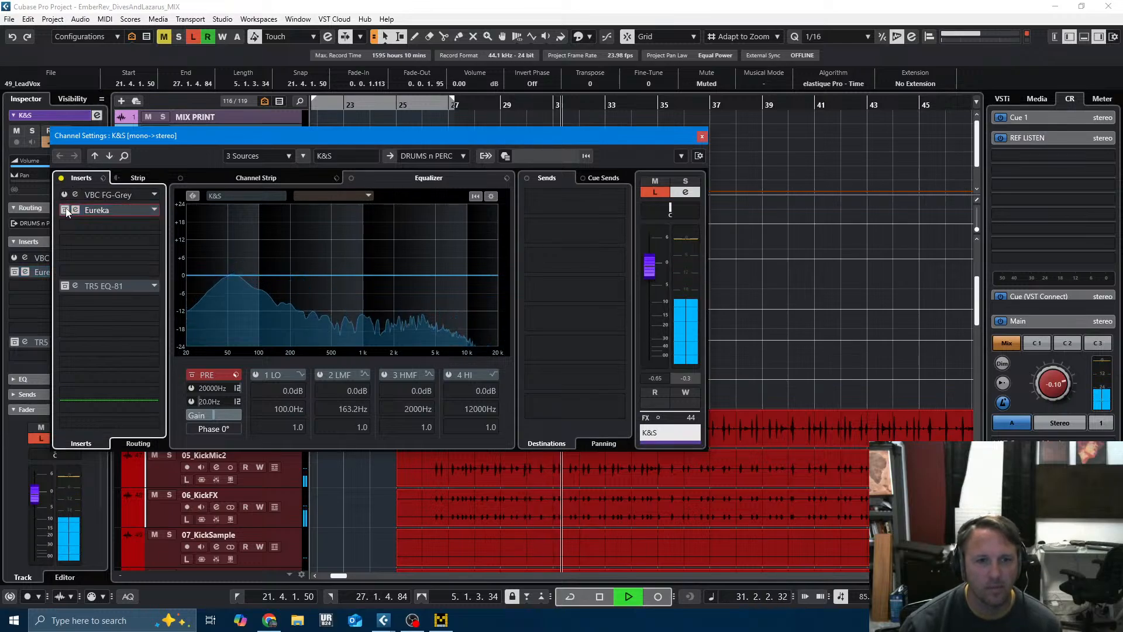
{"action": "left_click", "coordinate": [65, 210]}
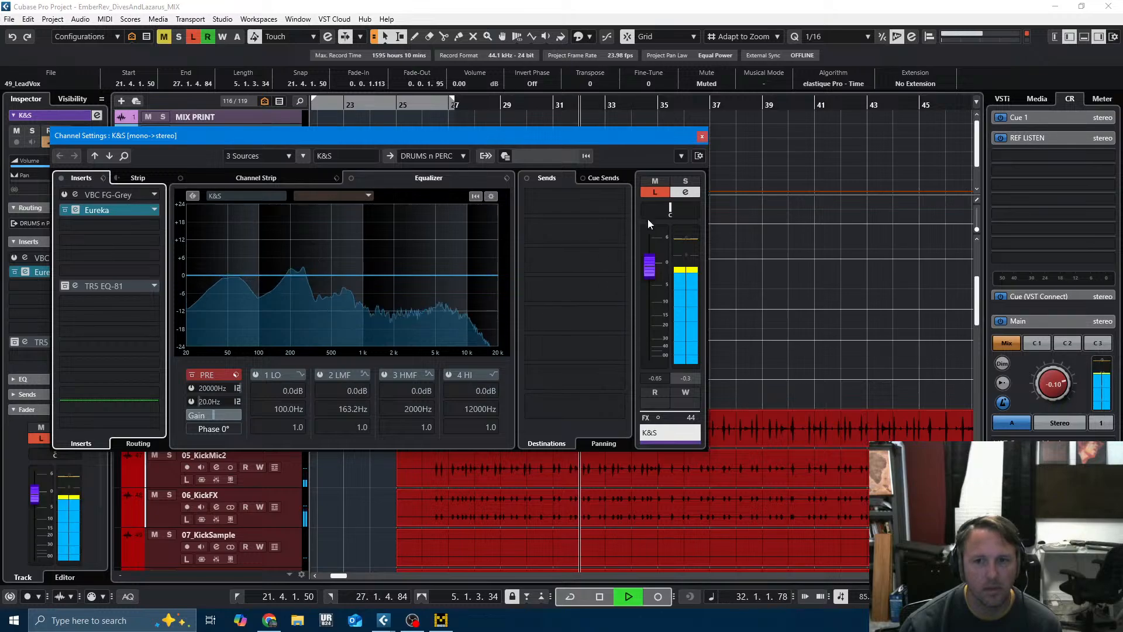
{"action": "key", "text": "space"}
{"action": "left_click", "coordinate": [661, 191]}
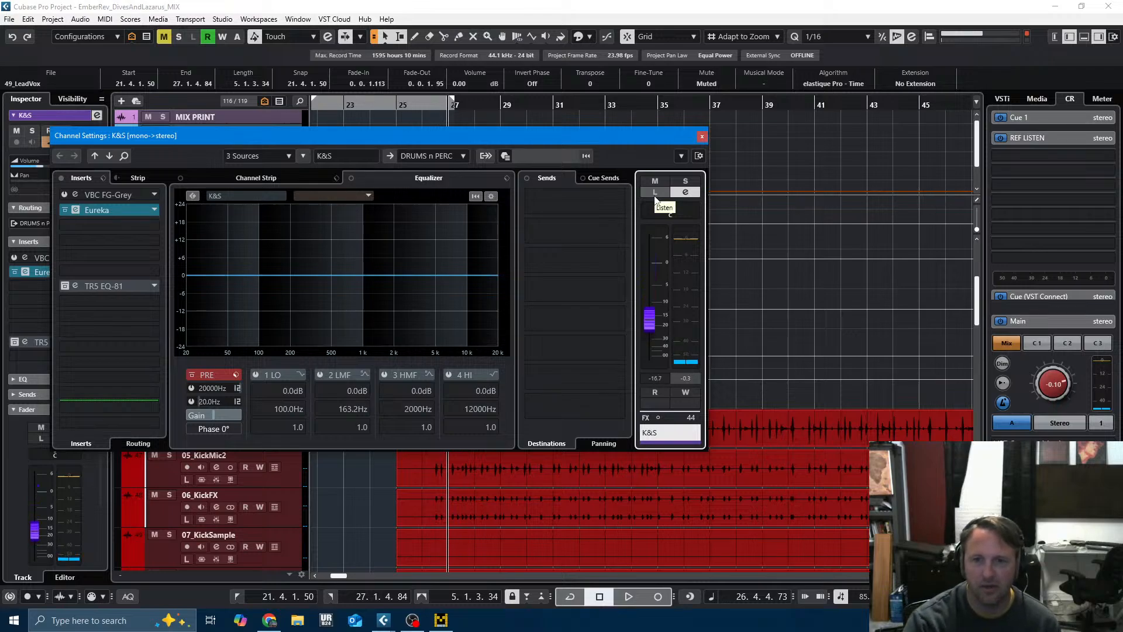
{"action": "left_click", "coordinate": [702, 137]}
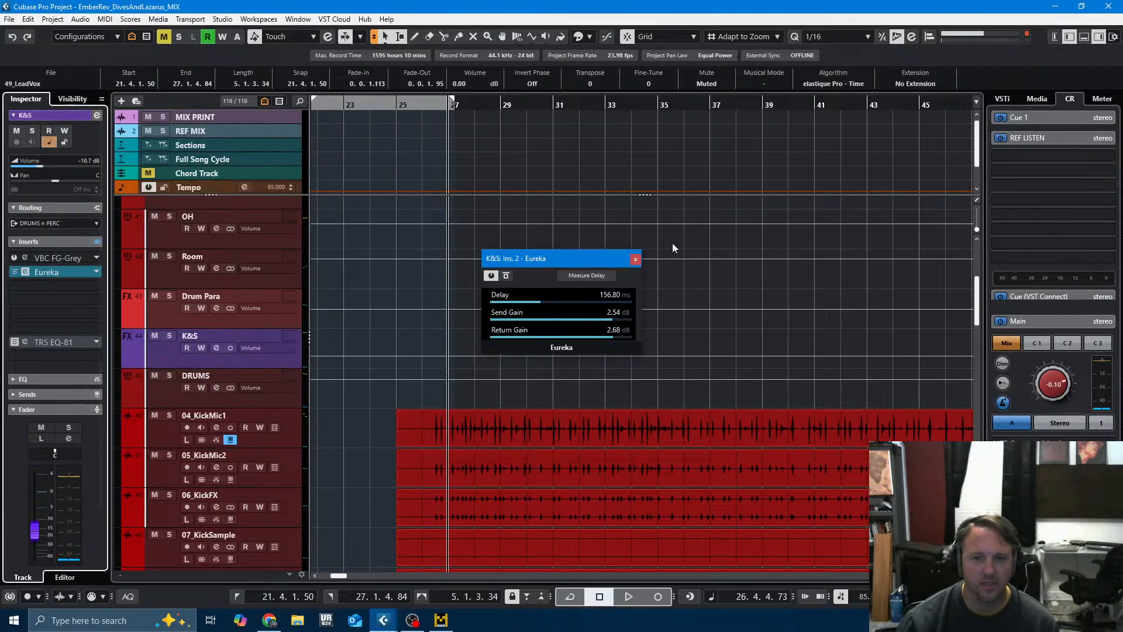
{"action": "left_click", "coordinate": [635, 259]}
- Play the Bass track in solo while toggling its 163x insert, stop playback and unsolo the track
{"action": "scroll", "coordinate": [351, 352], "scroll_direction": "down", "scroll_amount": 8}
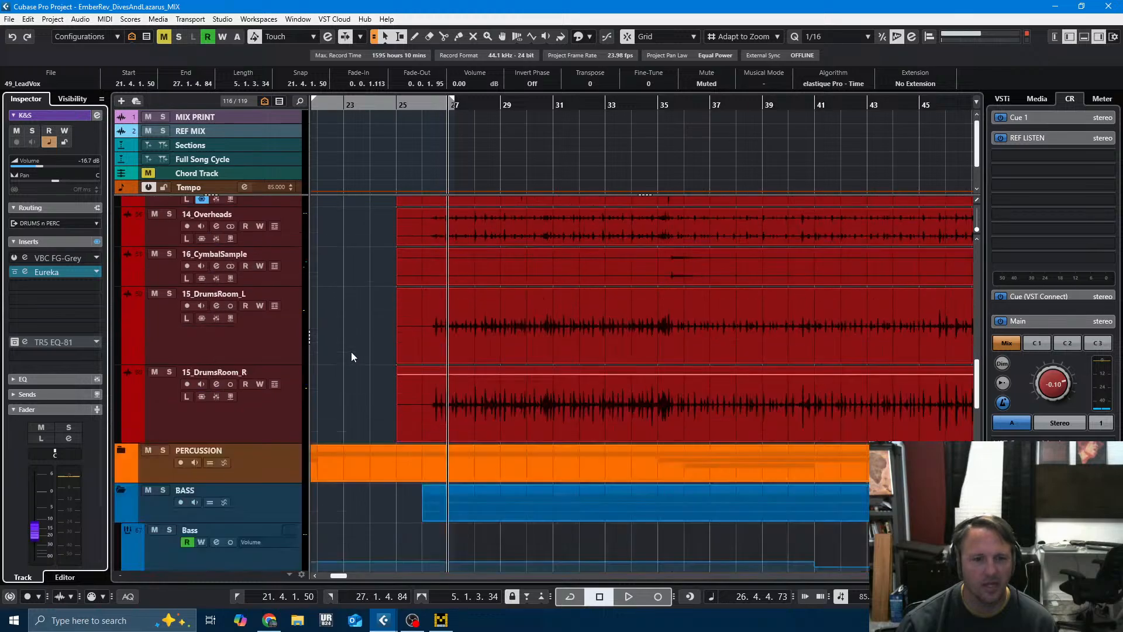
{"action": "scroll", "coordinate": [295, 302], "scroll_direction": "up", "scroll_amount": 3}
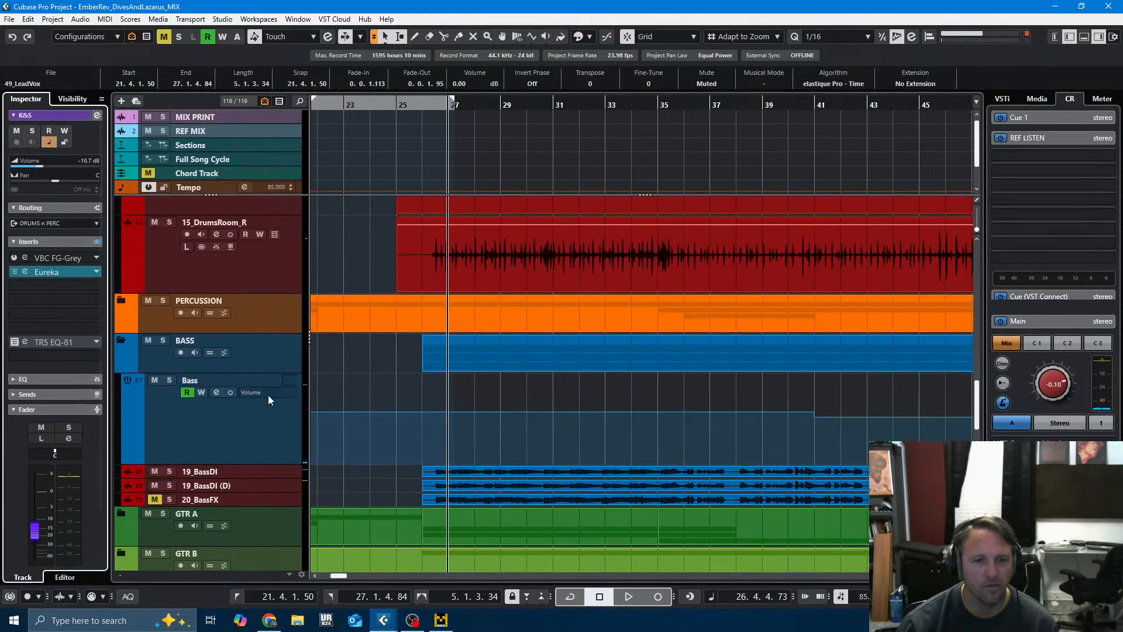
{"action": "left_click", "coordinate": [269, 410]}
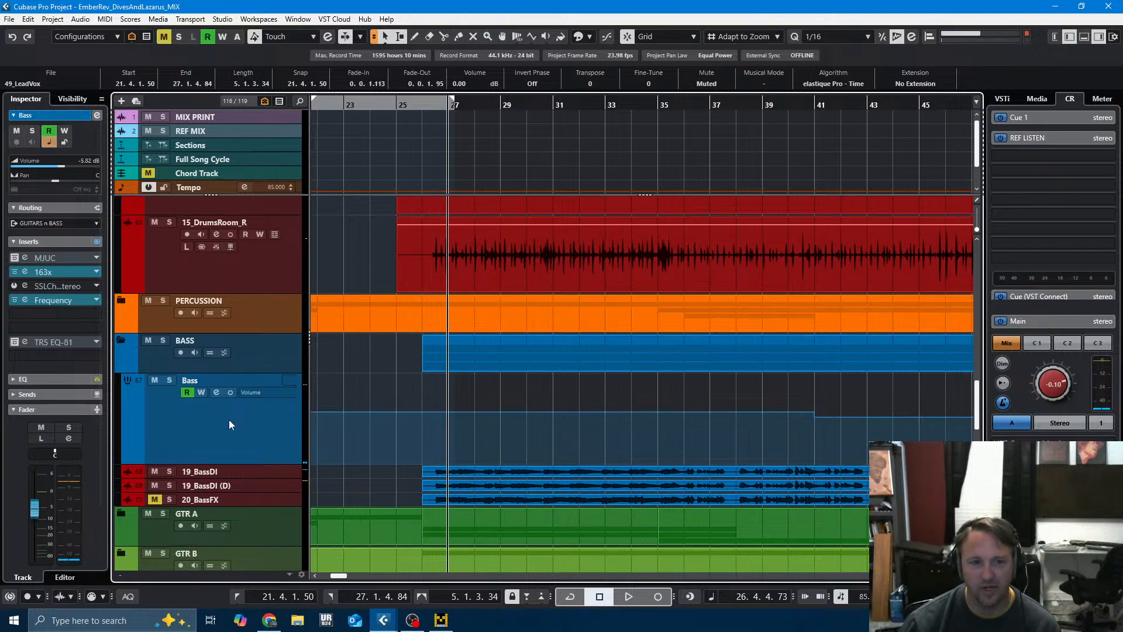
{"action": "key", "text": "s"}
{"action": "key", "text": "space"}
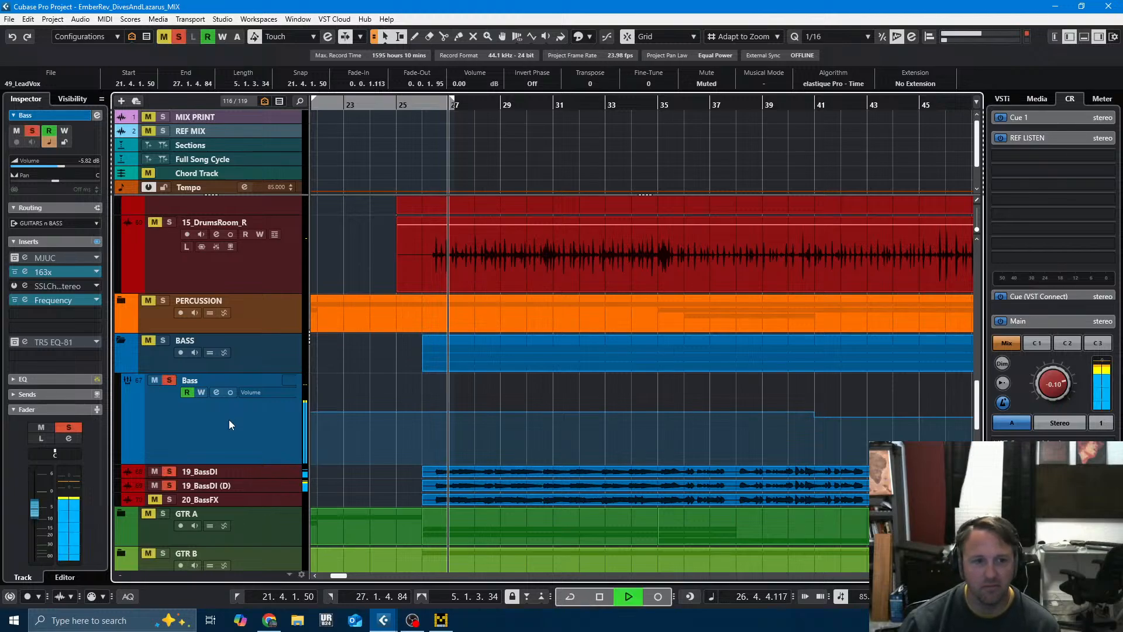
{"action": "left_click", "coordinate": [15, 272]}
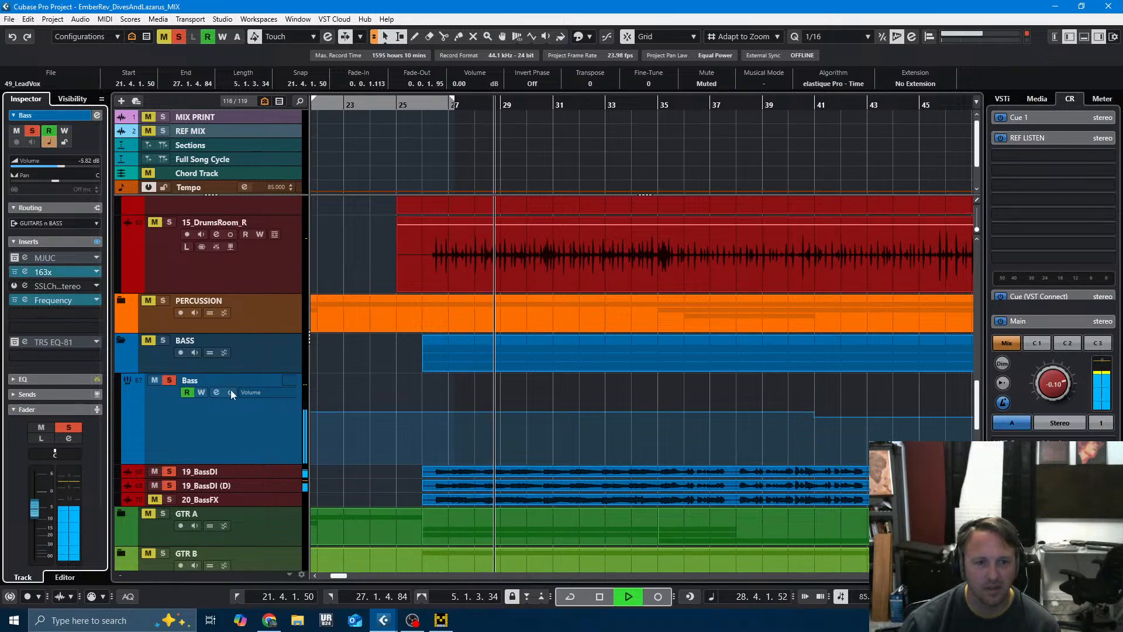
{"action": "key", "text": "space"}
{"action": "left_click", "coordinate": [169, 380]}
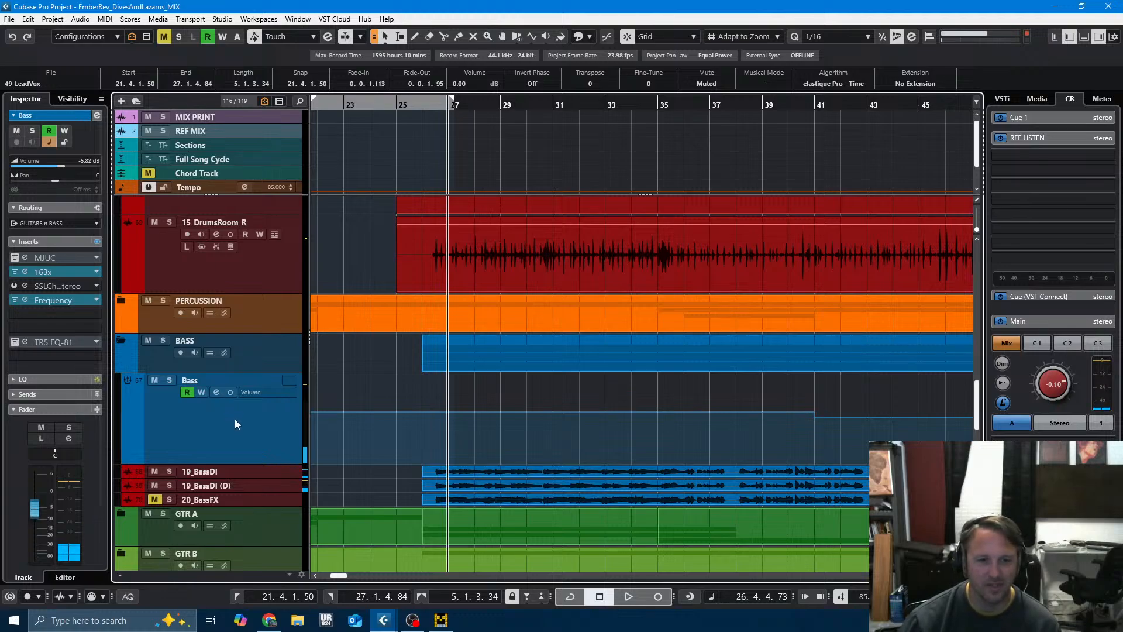
- Play the full mix while bypassing and re-enabling the Bass track's 163x insert, and stop playback
{"action": "key", "text": "space"}
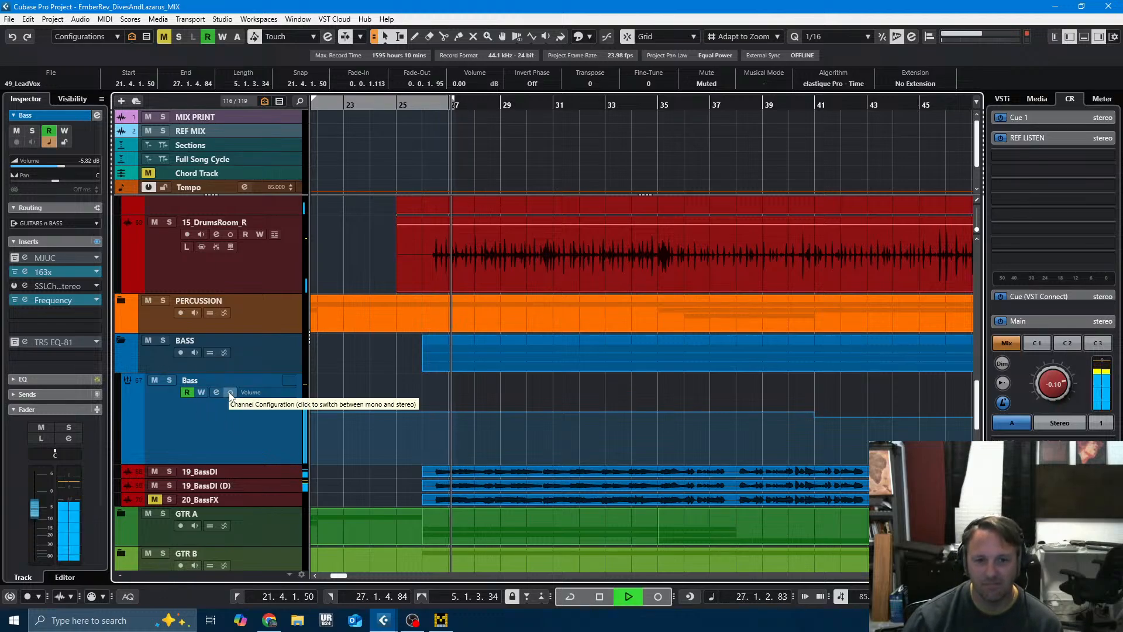
{"action": "left_click", "coordinate": [15, 272]}
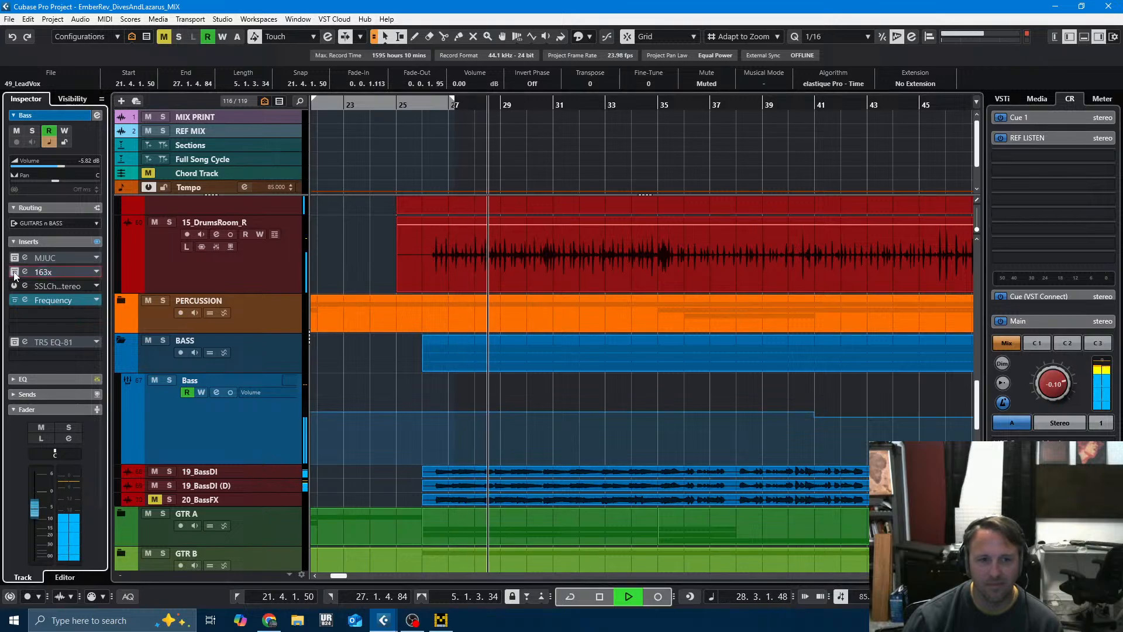
{"action": "left_click", "coordinate": [14, 272]}
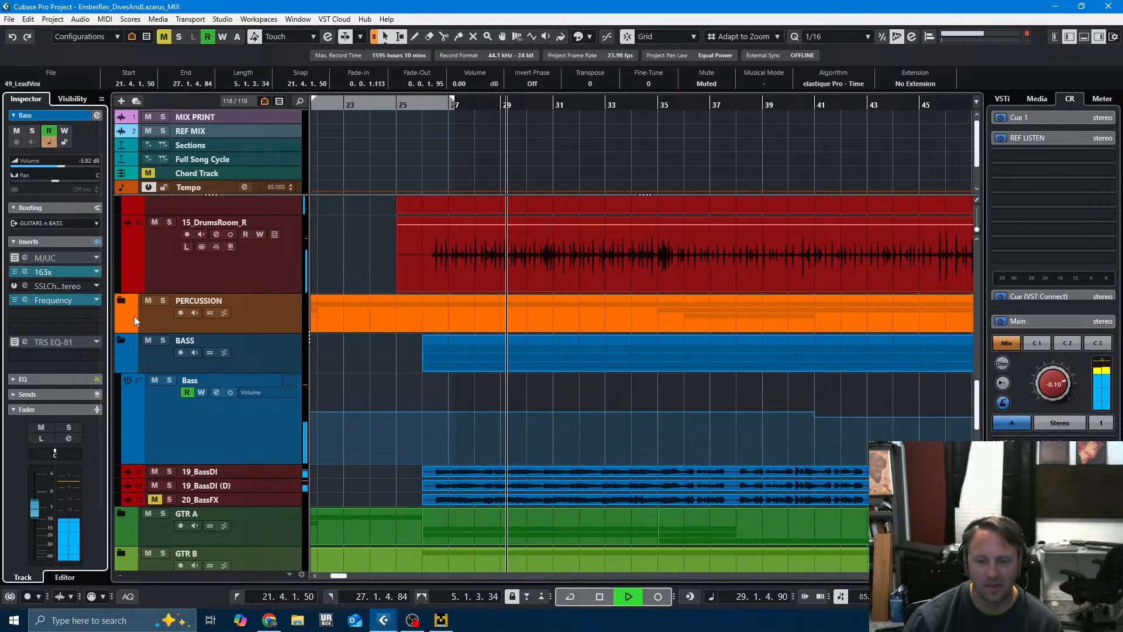
{"action": "key", "text": "space"}
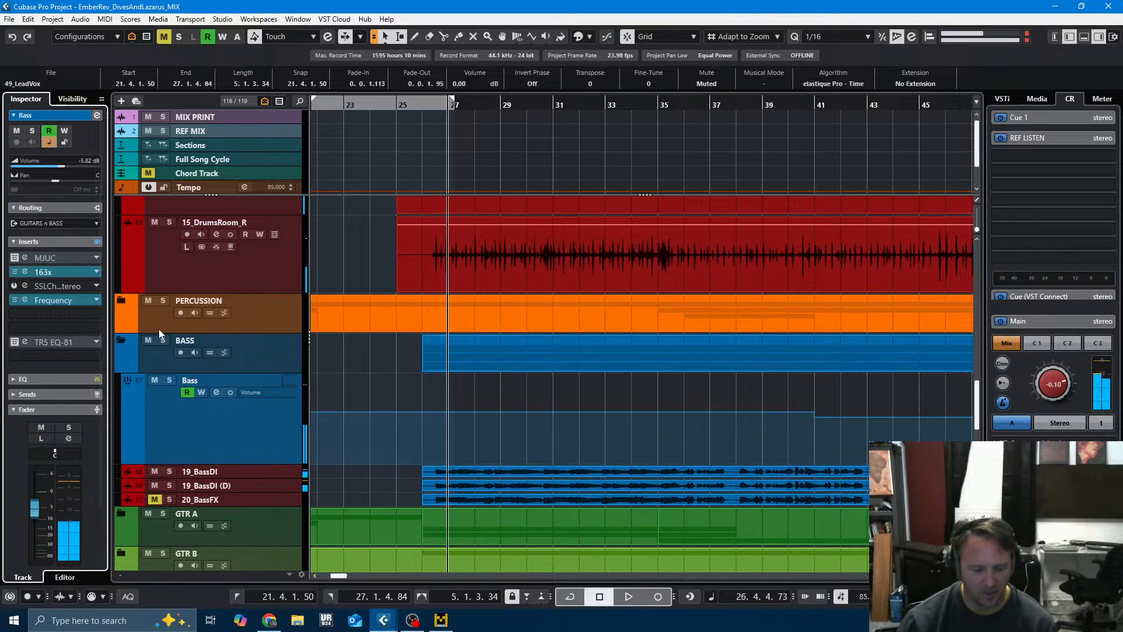
- Switch to Chrome, review the VB-Audio Matrix Coconut download and license details, and open its webshop page
{"action": "key", "text": "alt+Tab"}
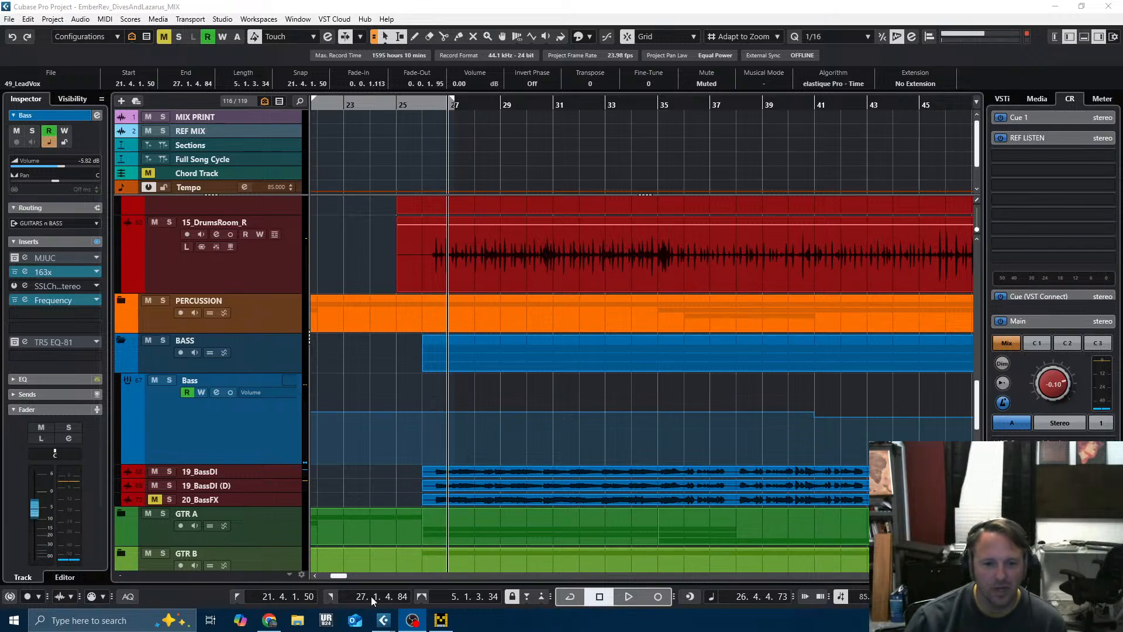
{"action": "left_click", "coordinate": [269, 620]}
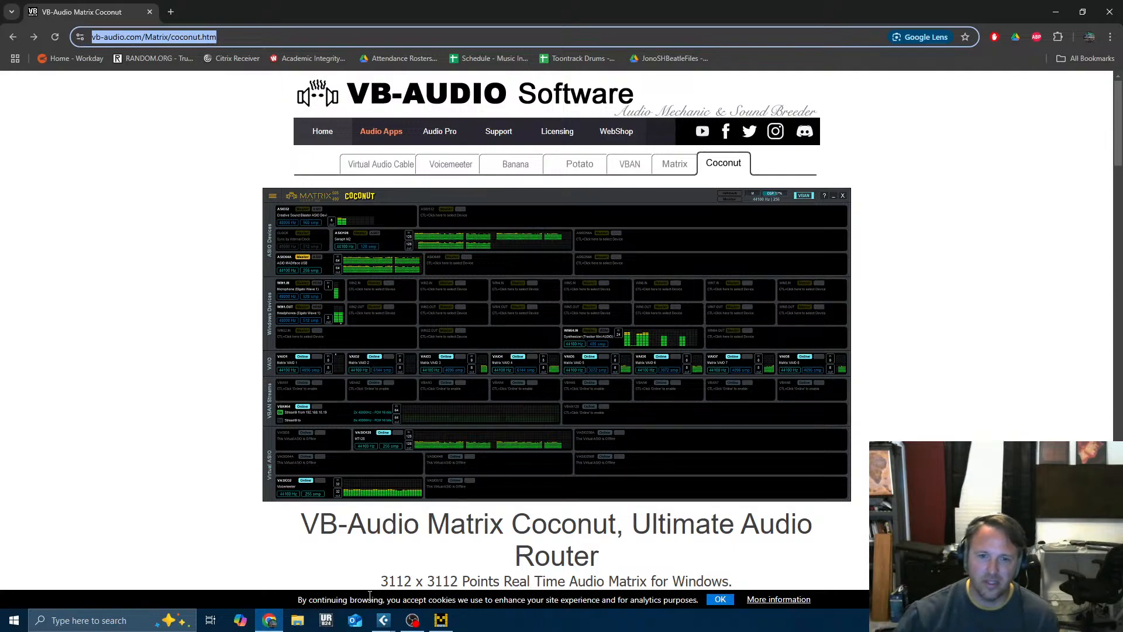
{"action": "scroll", "coordinate": [528, 493], "scroll_direction": "down", "scroll_amount": 1}
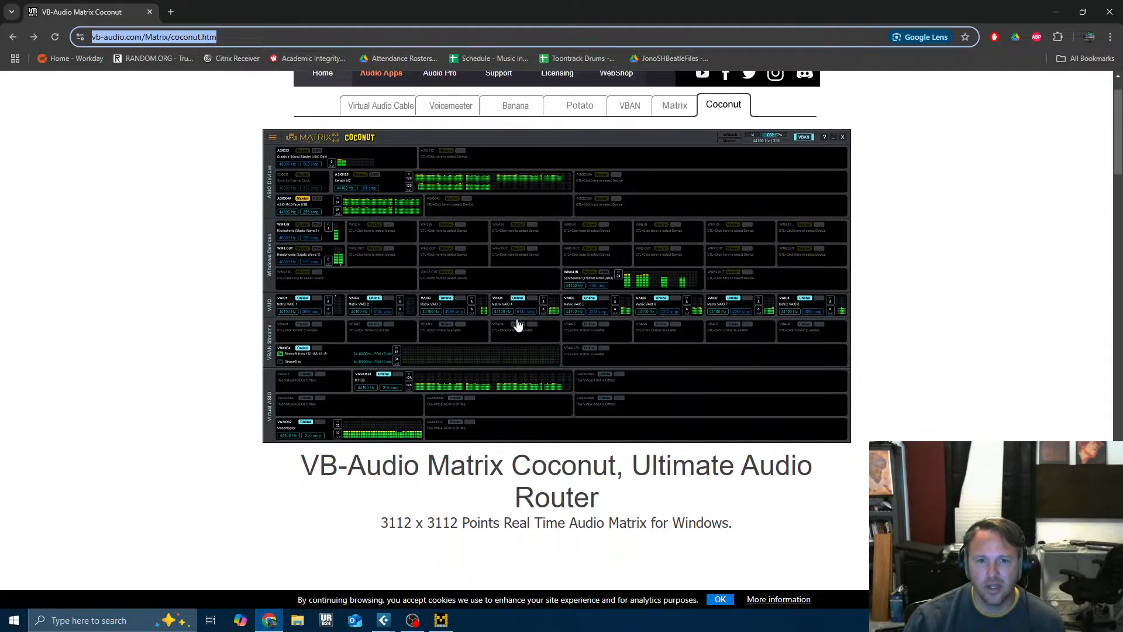
{"action": "scroll", "coordinate": [525, 319], "scroll_direction": "down", "scroll_amount": 3}
{"action": "scroll", "coordinate": [537, 365], "scroll_direction": "down", "scroll_amount": 4}
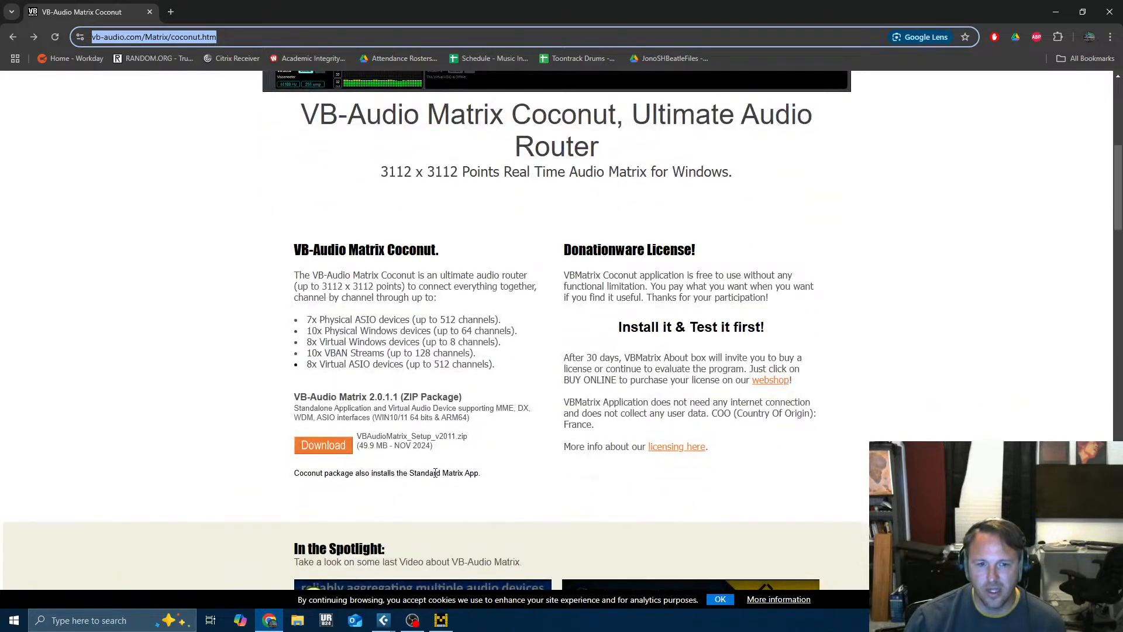
{"action": "scroll", "coordinate": [410, 468], "scroll_direction": "down", "scroll_amount": 2}
{"action": "left_click", "coordinate": [770, 263]}
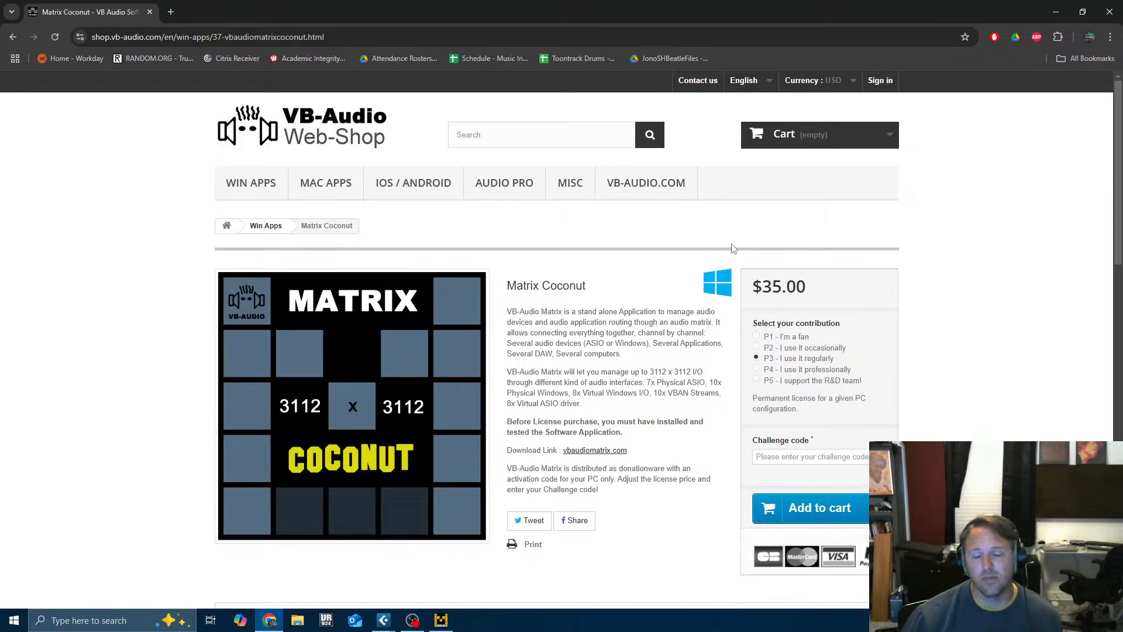
- Compare the P1 and P2 contribution prices for Matrix Coconut, leaving "P2 - I use it occasionally" selected, and review the page
{"action": "left_click", "coordinate": [757, 337]}
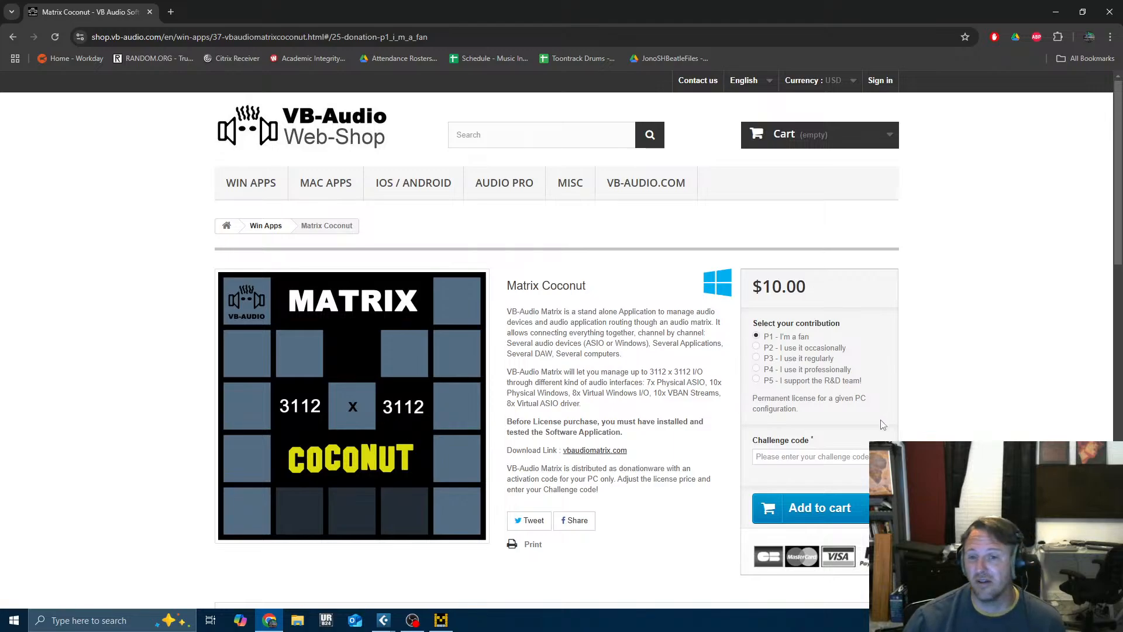
{"action": "left_click", "coordinate": [802, 348]}
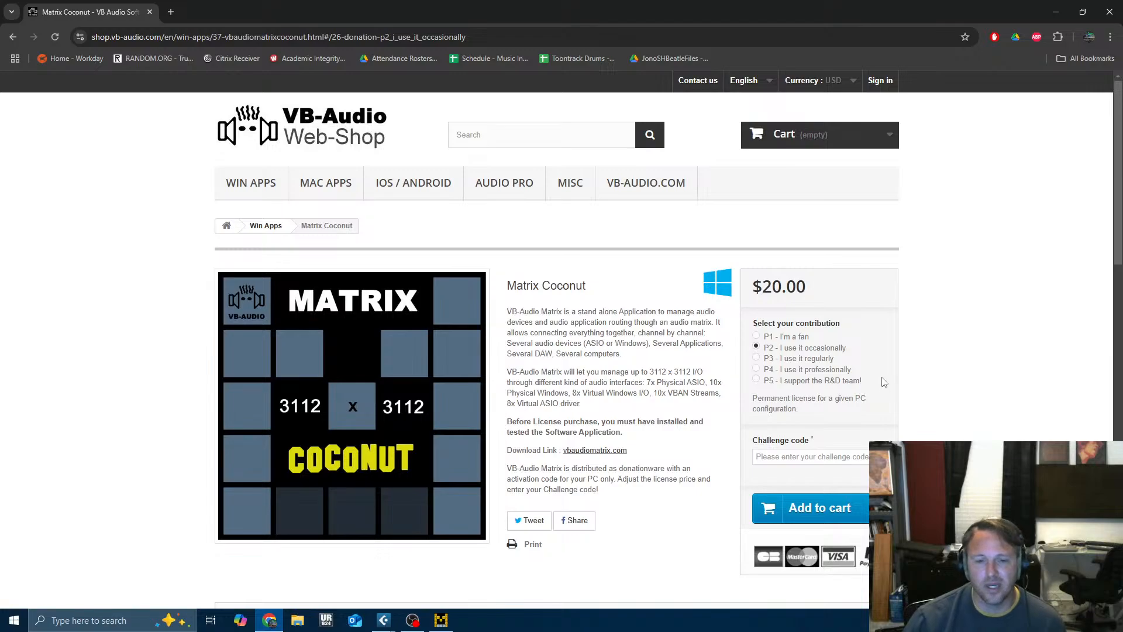
{"action": "scroll", "coordinate": [868, 392], "scroll_direction": "down", "scroll_amount": 7}
{"action": "scroll", "coordinate": [890, 386], "scroll_direction": "up", "scroll_amount": 6}
{"action": "scroll", "coordinate": [893, 387], "scroll_direction": "up", "scroll_amount": 1}
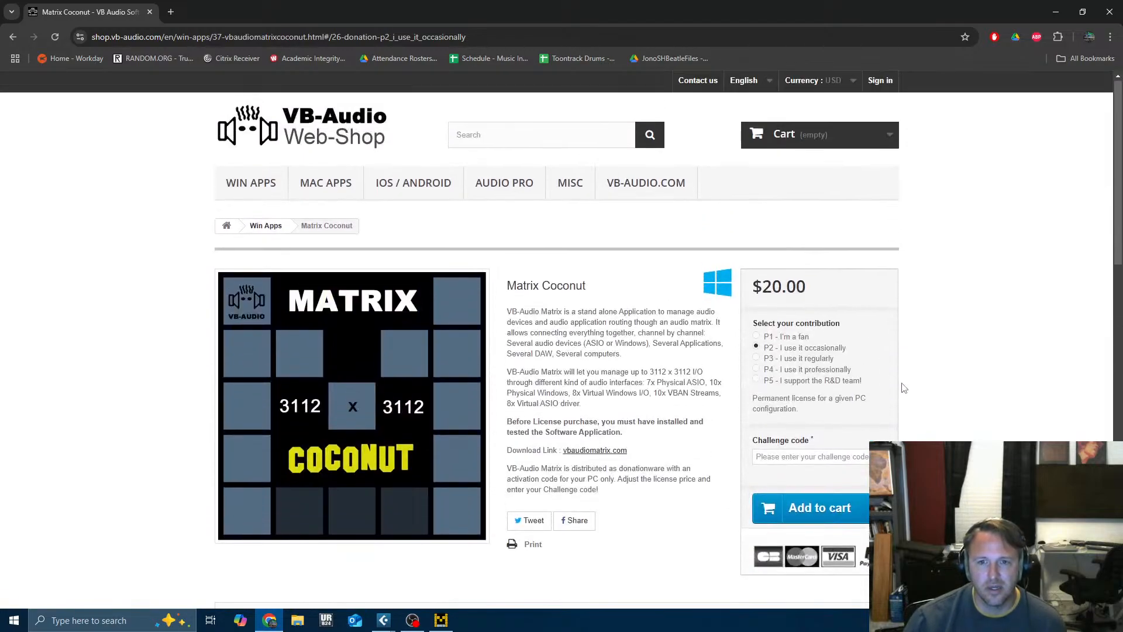
{"action": "scroll", "coordinate": [931, 392], "scroll_direction": "down", "scroll_amount": 3}
{"action": "scroll", "coordinate": [935, 398], "scroll_direction": "up", "scroll_amount": 4}
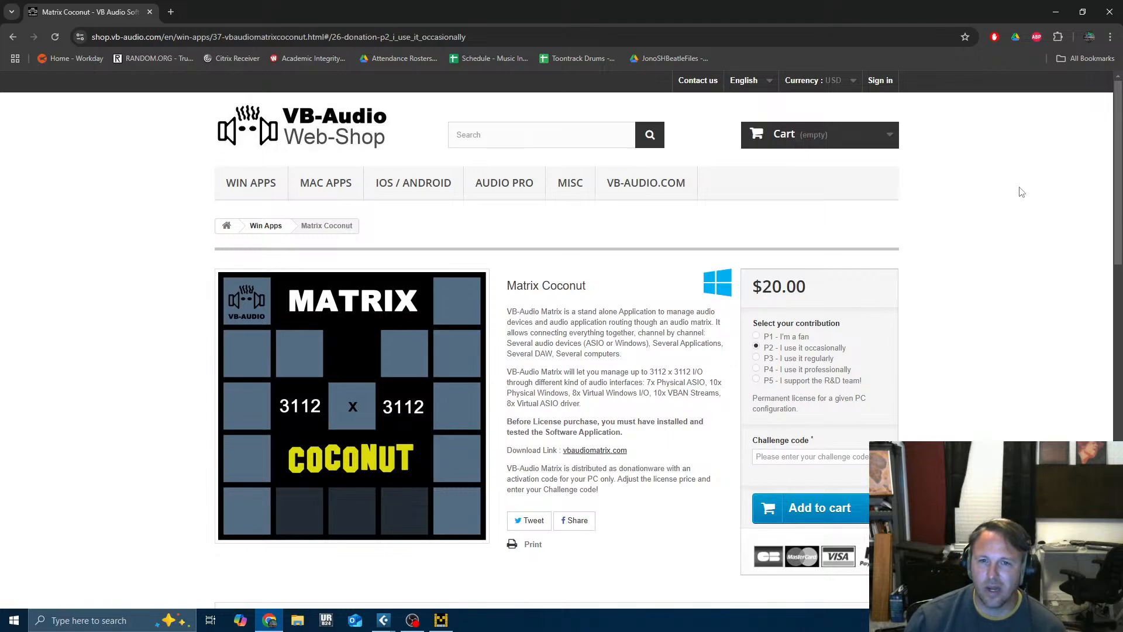
- Return to the Cubase project and switch to the VB-Audio Matrix routing grid
{"action": "key", "text": "alt+Tab"}
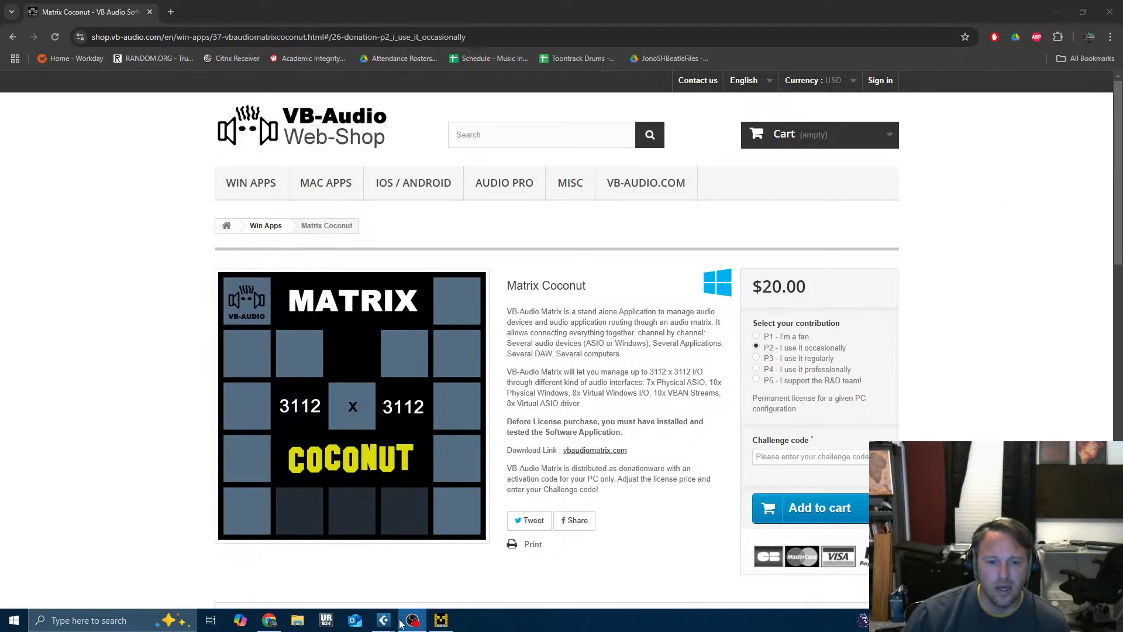
{"action": "mouse_move", "coordinate": [384, 620]}
{"action": "left_click", "coordinate": [310, 592]}
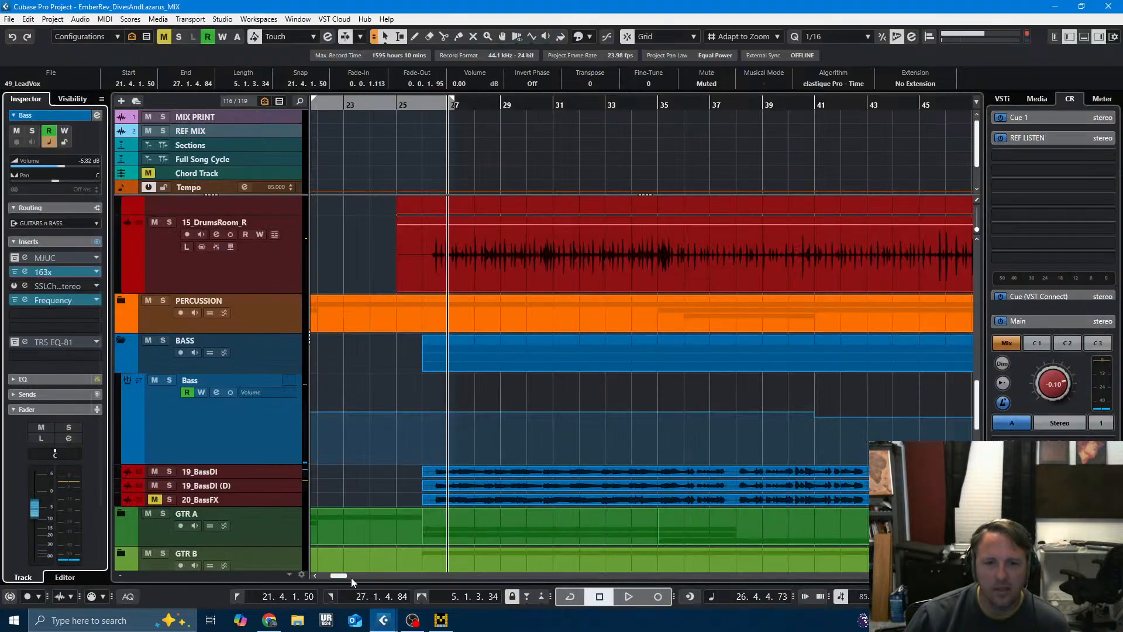
{"action": "left_click", "coordinate": [441, 621]}
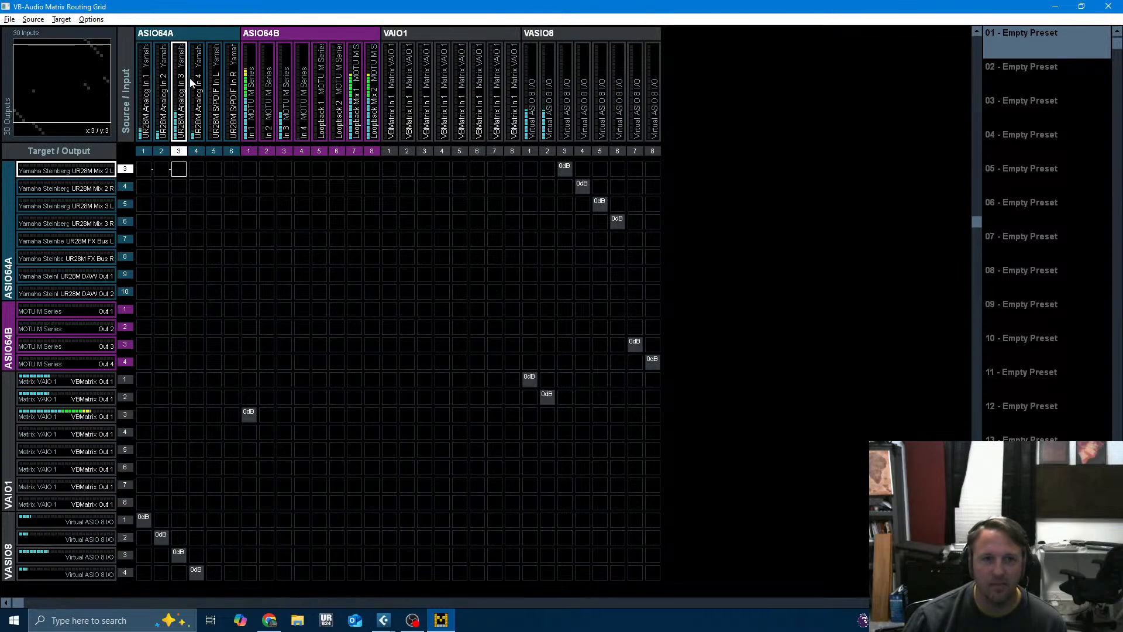
- Switch the routing grid to inputs on lines and outputs on columns, and restore inputs on columns and outputs on lines
{"action": "left_click", "coordinate": [61, 19]}
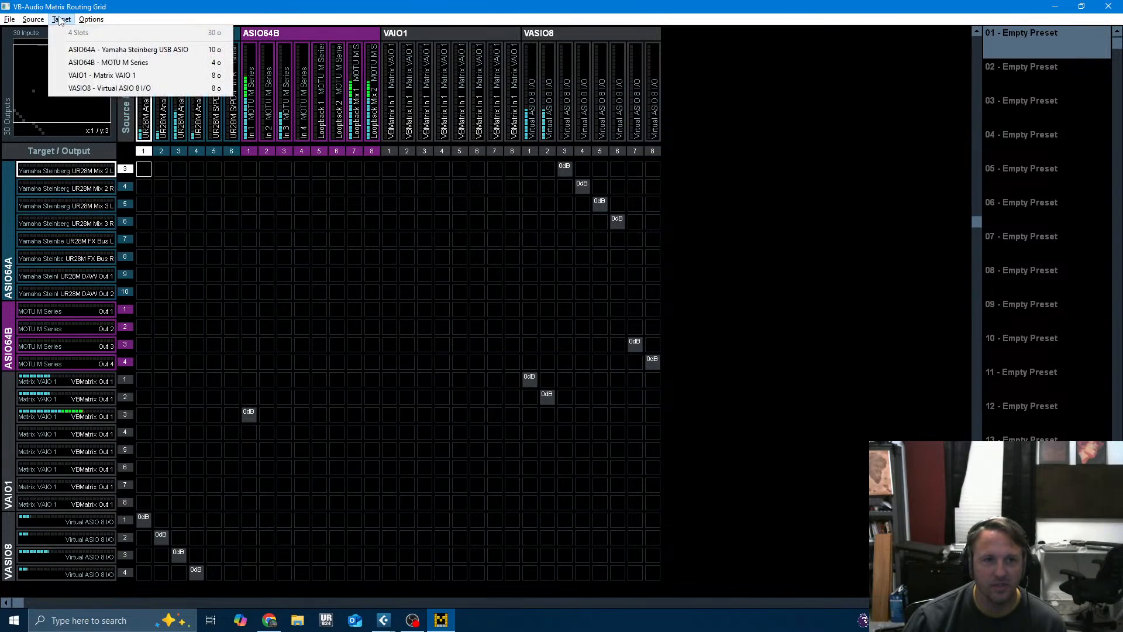
{"action": "mouse_move", "coordinate": [91, 19]}
{"action": "left_click", "coordinate": [145, 76]}
{"action": "left_click", "coordinate": [93, 19]}
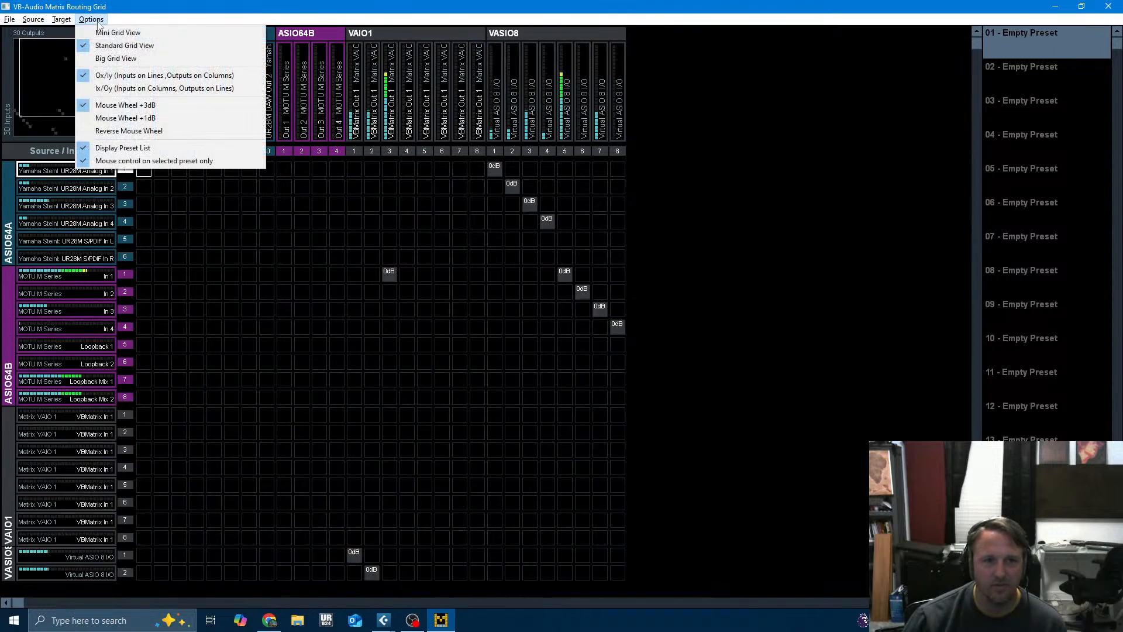
{"action": "left_click", "coordinate": [117, 88]}
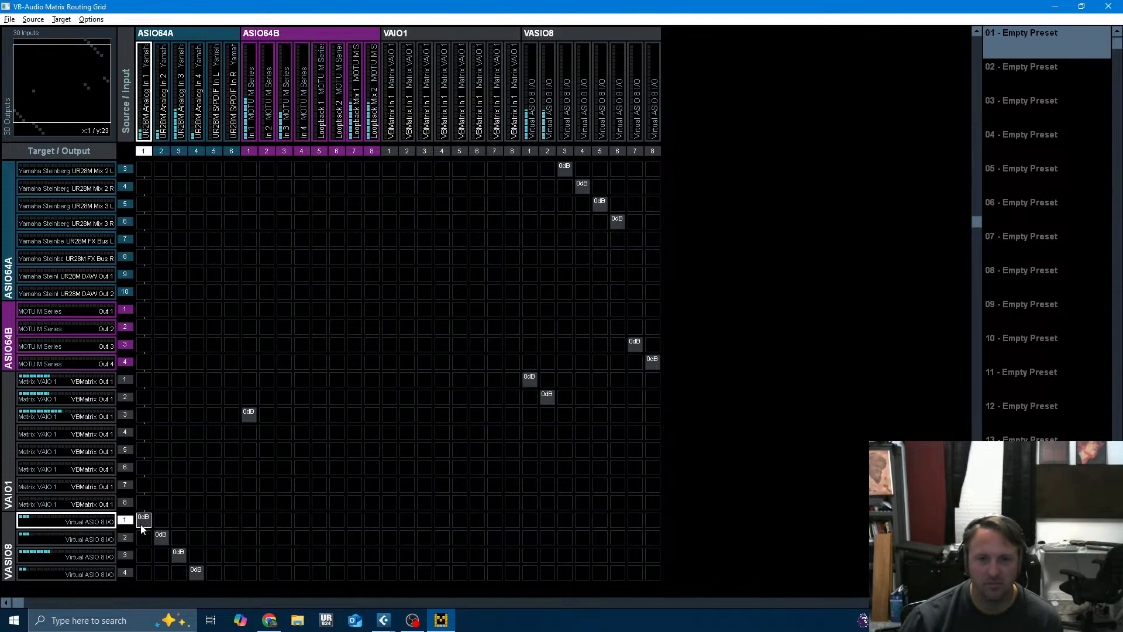
- Remove the MOTU In 1 route to VAIO1 output 3 and route UR28M SPDIF In R to that output instead
{"action": "scroll", "coordinate": [257, 422], "scroll_direction": "down", "scroll_amount": 4}
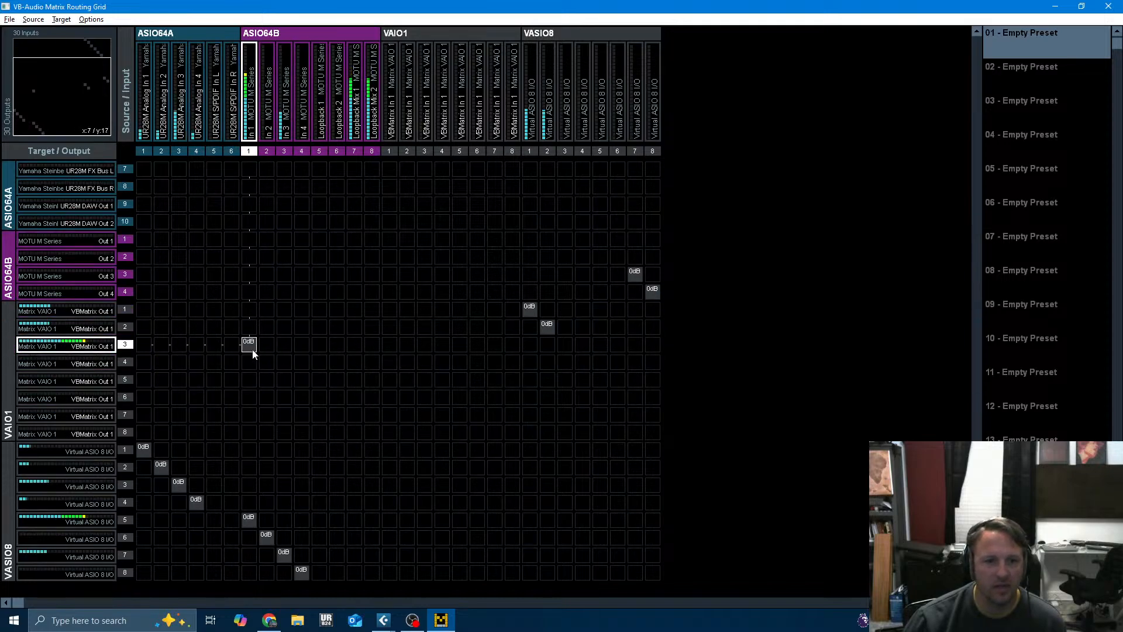
{"action": "left_click", "coordinate": [250, 345]}
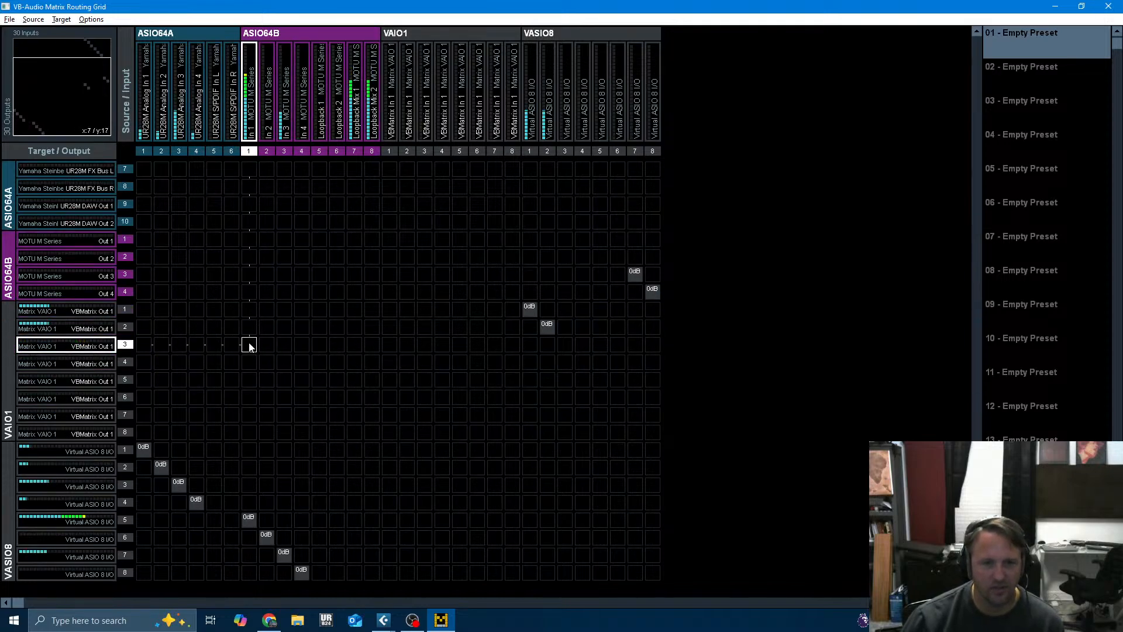
{"action": "left_click", "coordinate": [234, 344]}
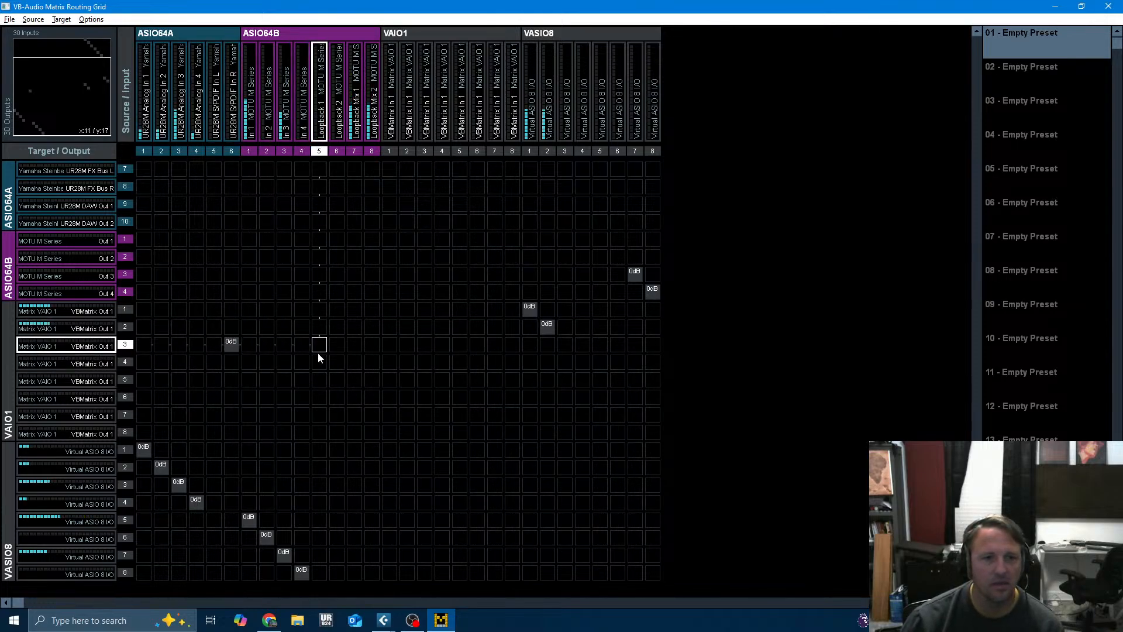
- Close the routing grid, open the Matrix system settings to review the slot configuration and buffering options, and close them
{"action": "scroll", "coordinate": [318, 355], "scroll_direction": "up", "scroll_amount": 6}
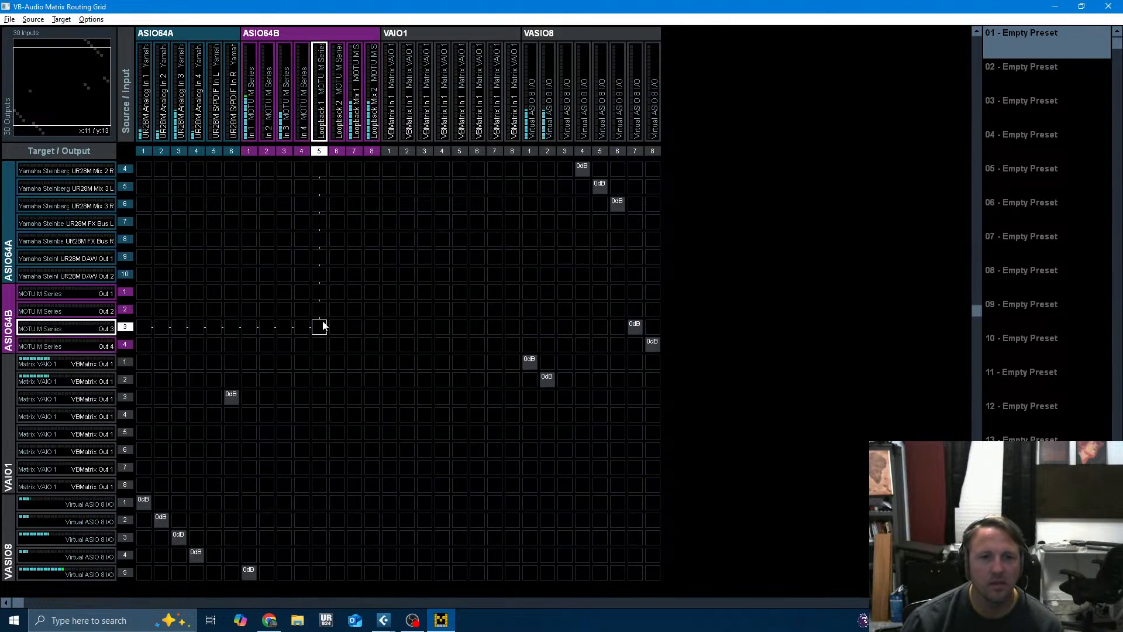
{"action": "left_click", "coordinate": [1108, 7]}
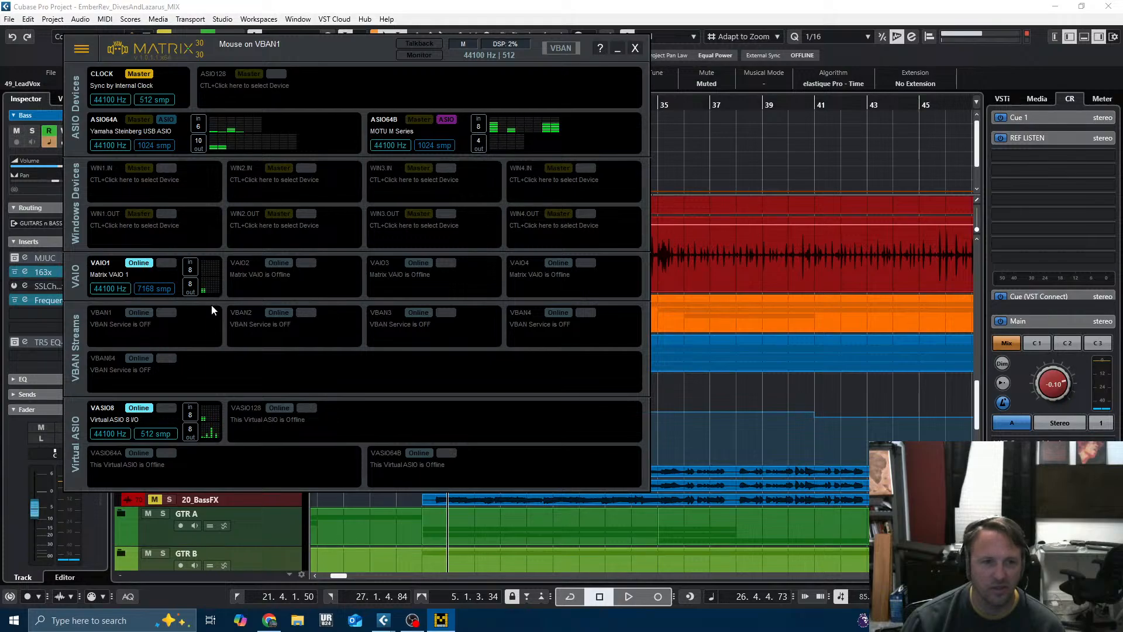
{"action": "left_click", "coordinate": [81, 49]}
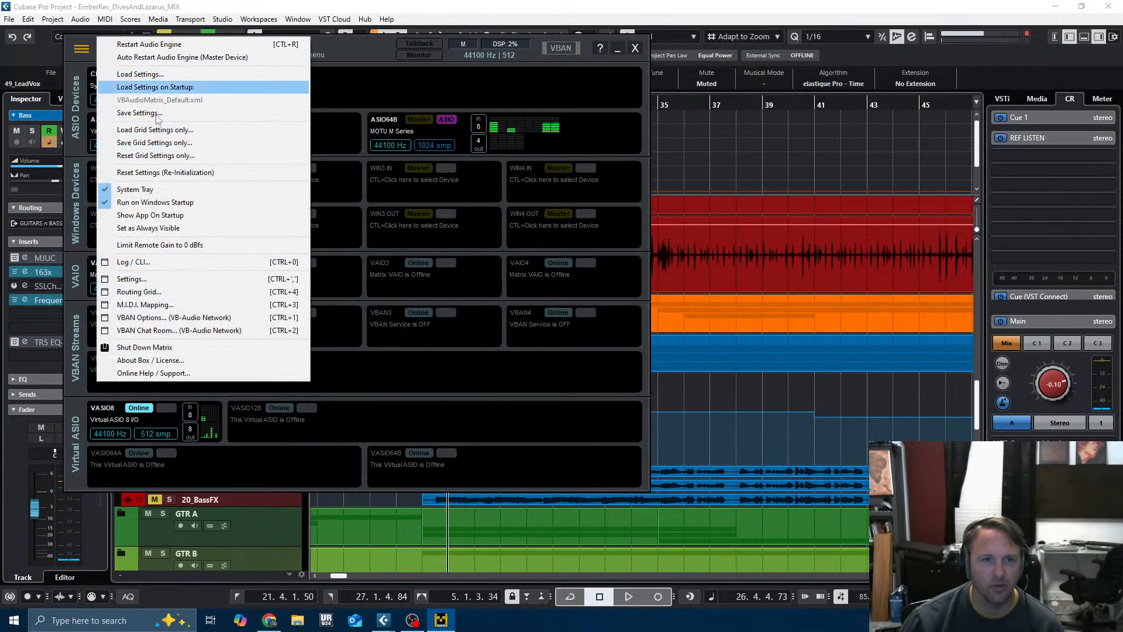
{"action": "left_click", "coordinate": [188, 279]}
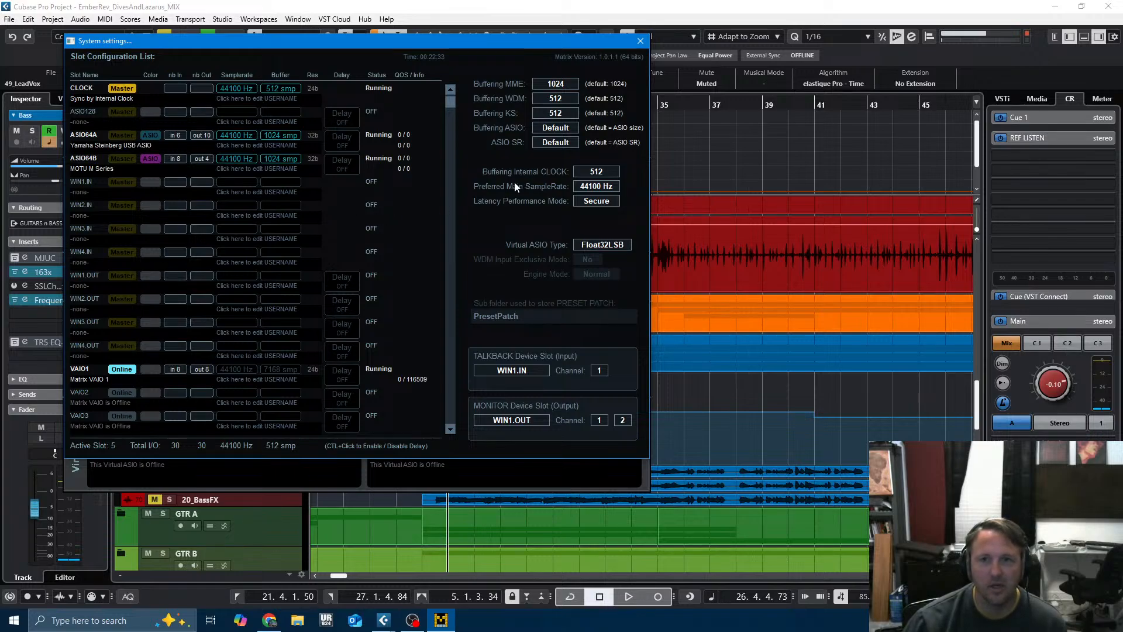
{"action": "left_click", "coordinate": [640, 40]}
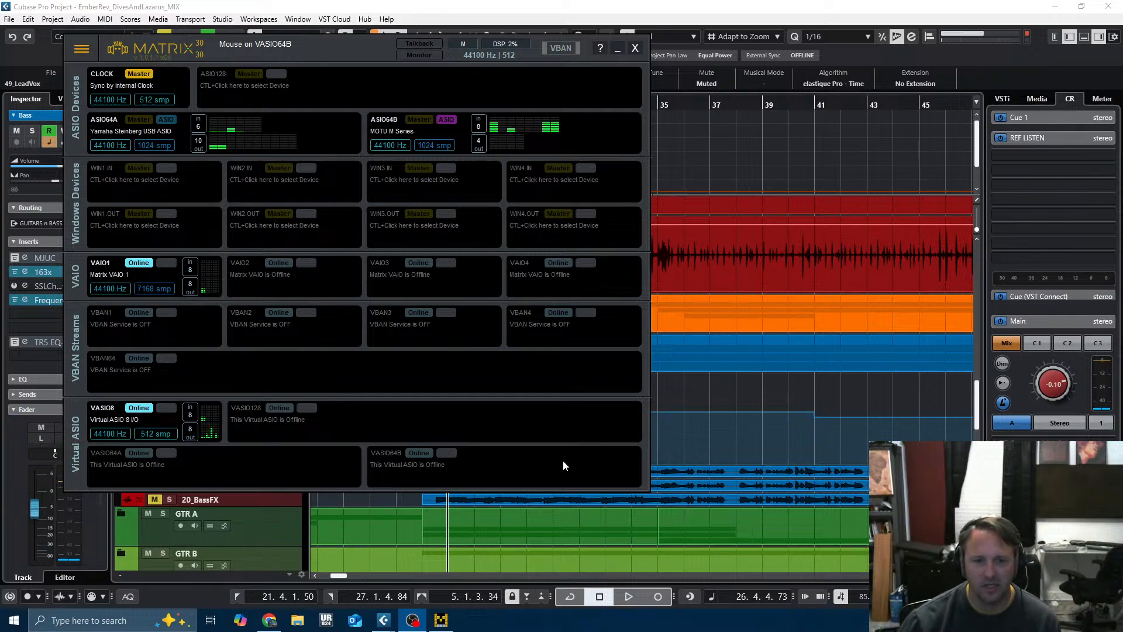
- Switch to Chrome and review the Matrix Coconut shop page, briefly opening the VB-Audio.com site and closing it
{"action": "left_click", "coordinate": [270, 620]}
{"action": "scroll", "coordinate": [548, 456], "scroll_direction": "down", "scroll_amount": 17}
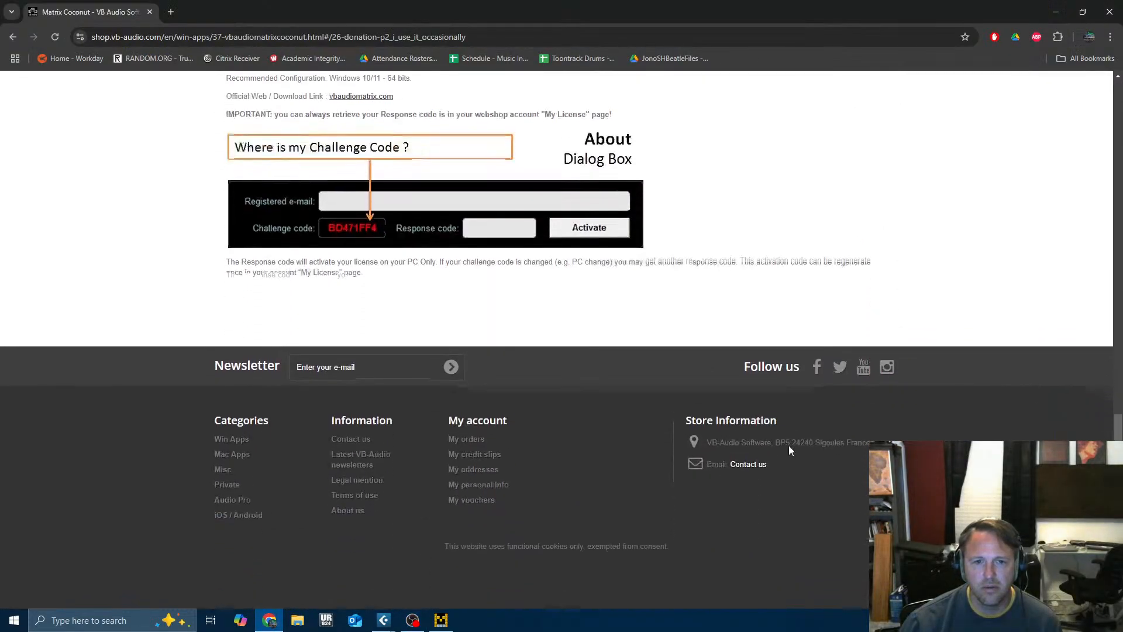
{"action": "scroll", "coordinate": [676, 430], "scroll_direction": "up", "scroll_amount": 12}
{"action": "scroll", "coordinate": [676, 430], "scroll_direction": "up", "scroll_amount": 5}
{"action": "left_click", "coordinate": [639, 185]}
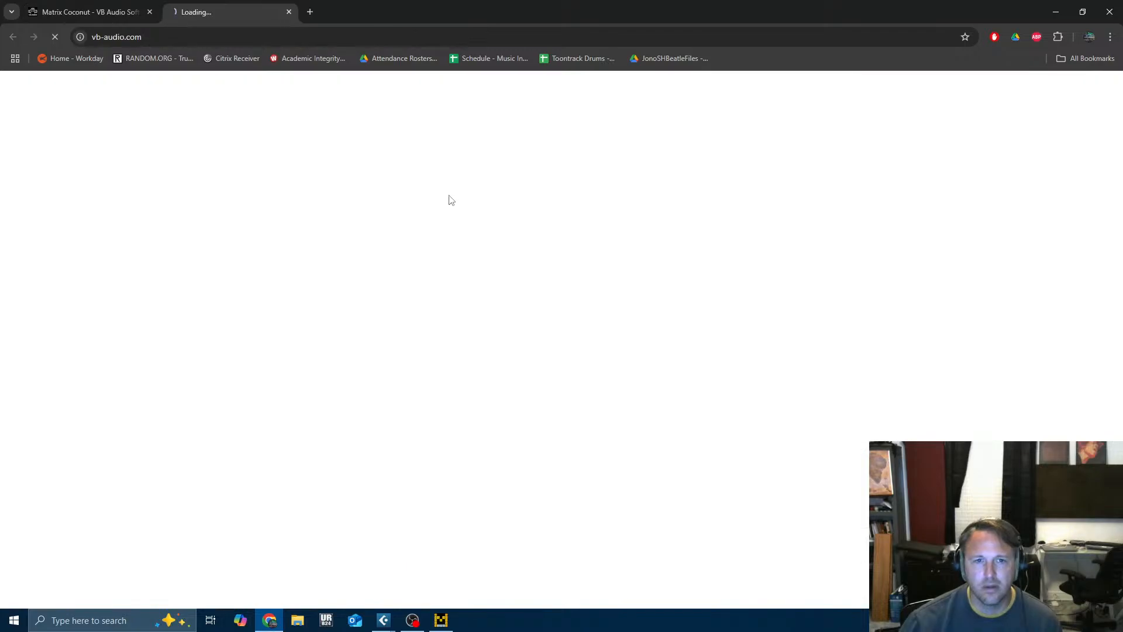
{"action": "left_click", "coordinate": [289, 12]}
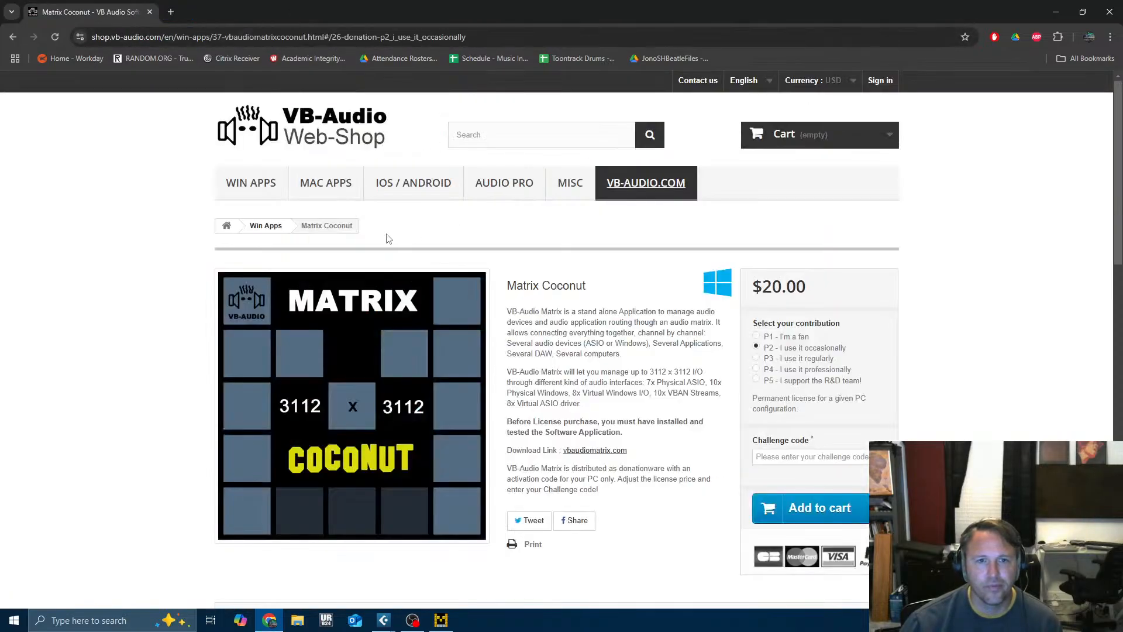
{"action": "scroll", "coordinate": [149, 177], "scroll_direction": "down", "scroll_amount": 5}
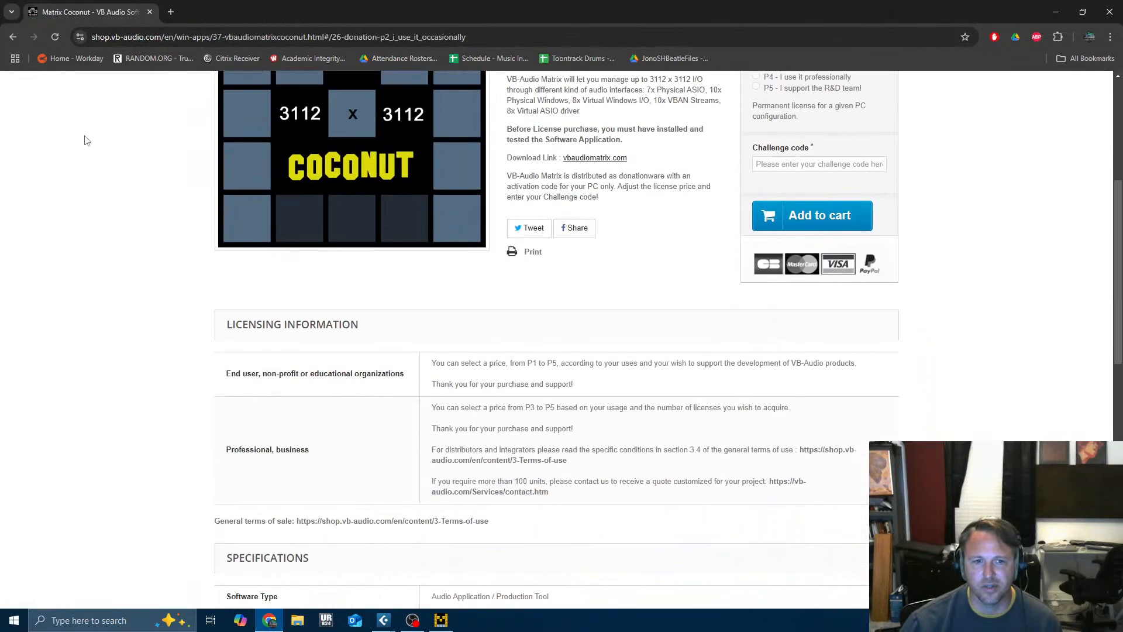
- Return to the VB-Audio Matrix Coconut product page and view the In the Spotlight videos and slots list
{"action": "left_click", "coordinate": [13, 37]}
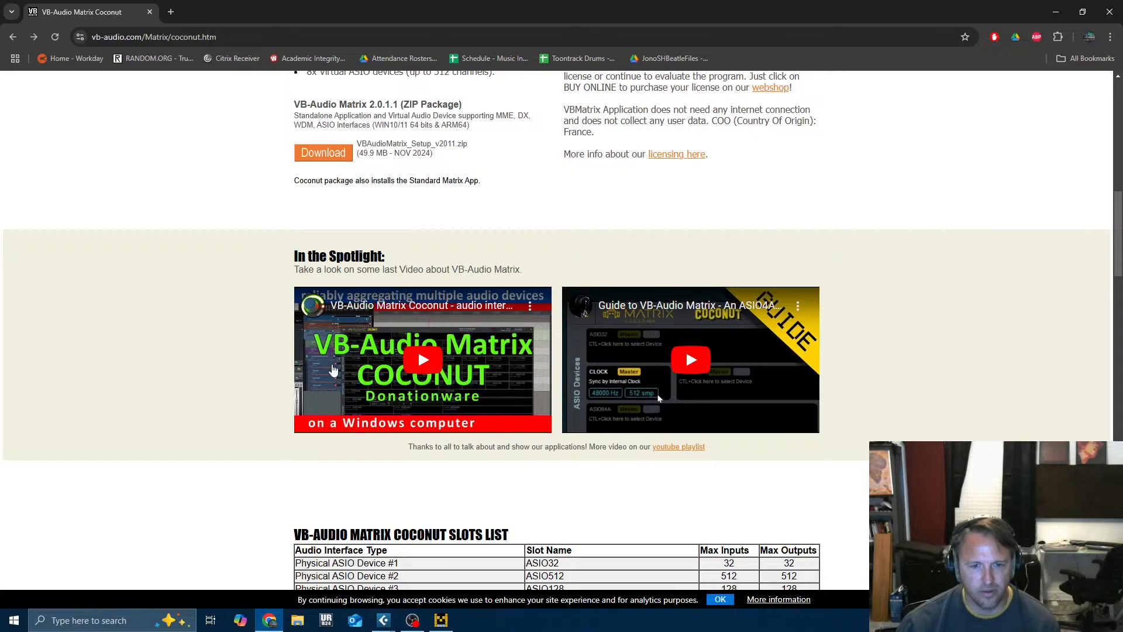
{"action": "scroll", "coordinate": [232, 381], "scroll_direction": "down", "scroll_amount": 3}
{"action": "scroll", "coordinate": [228, 381], "scroll_direction": "up", "scroll_amount": 3}
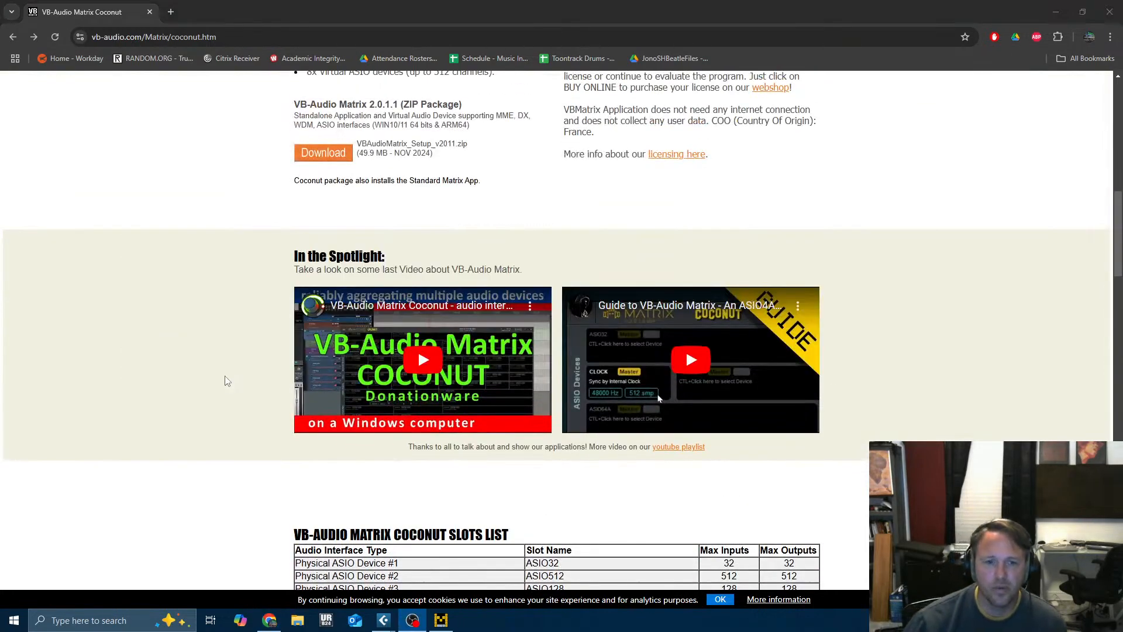